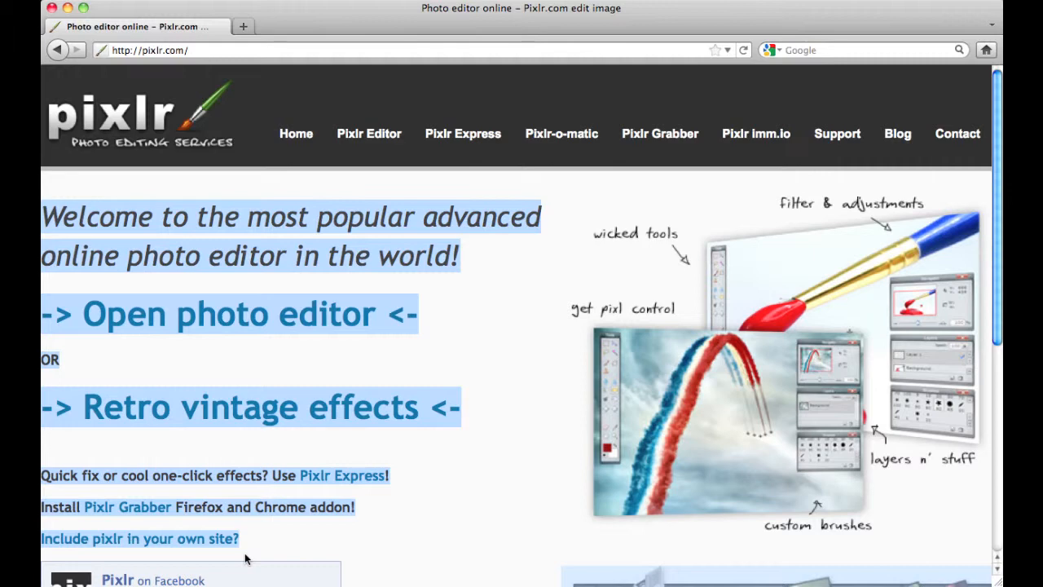
- Launch the Pixlr Editor from the Pixlr home page and open 05_06_23 026.jpg from the computer's Desktop folder
left_click(503, 411)
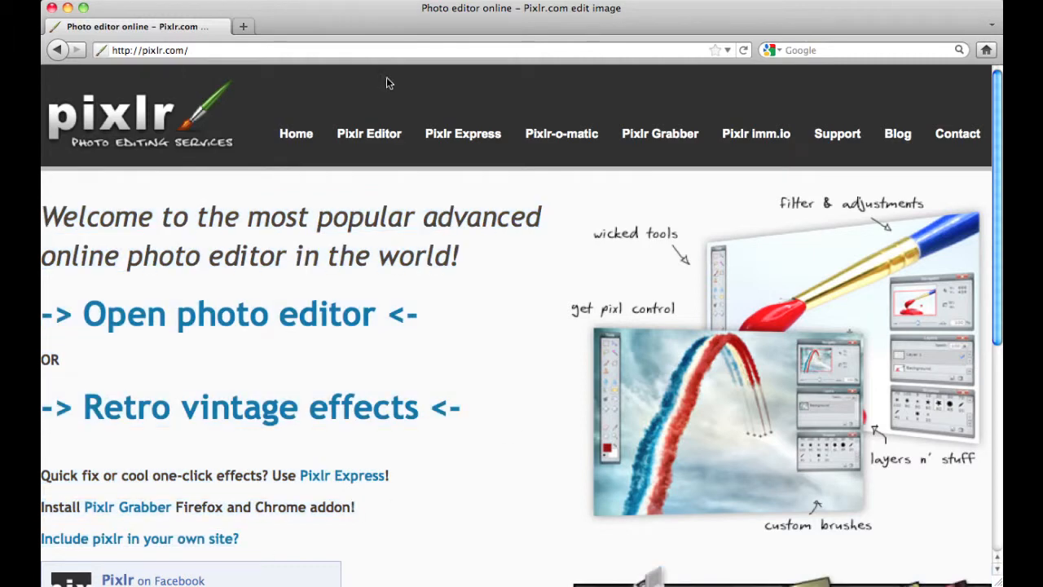
left_click(395, 137)
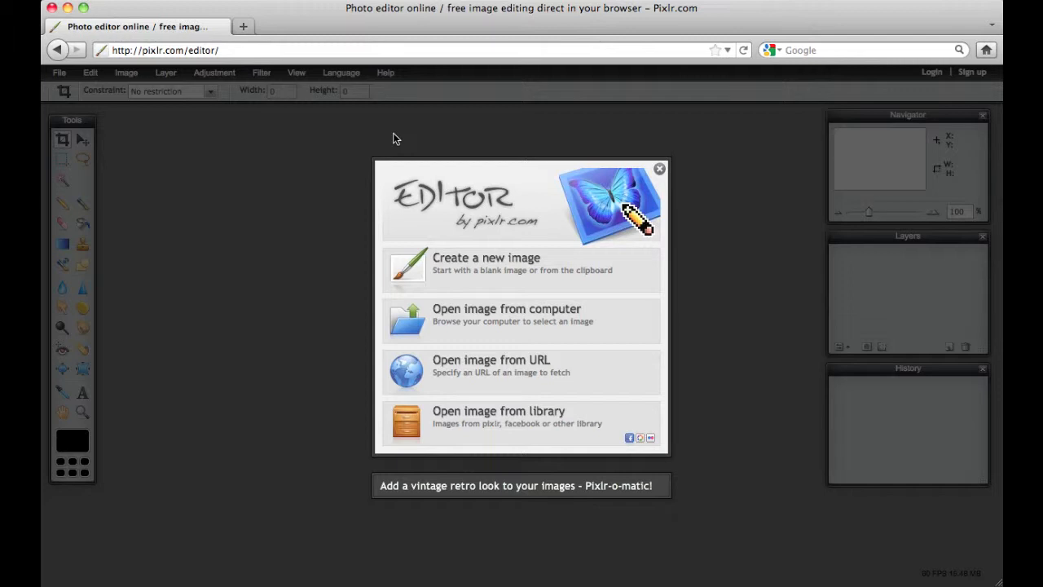
left_click(412, 316)
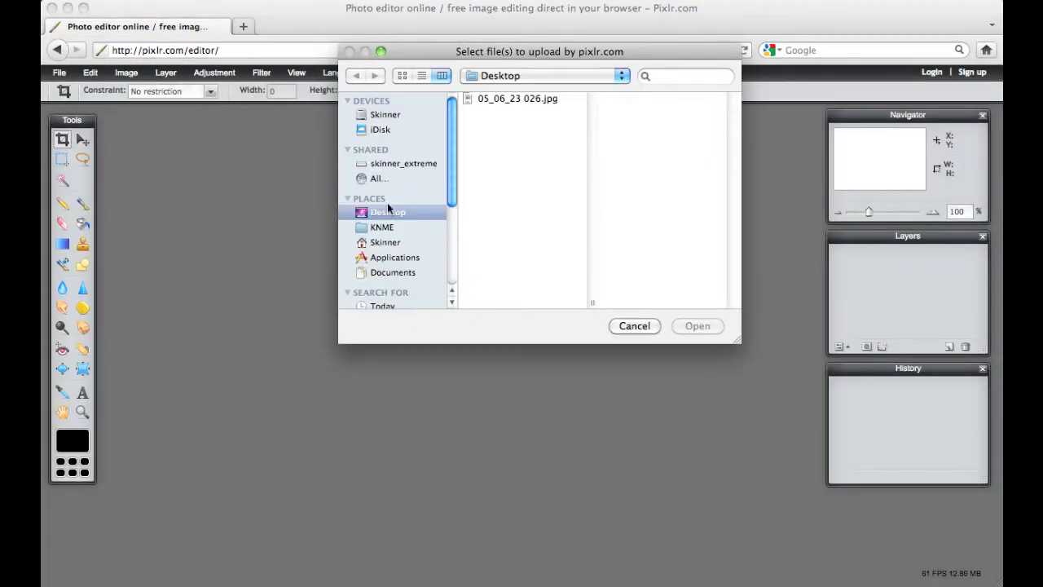
left_click(519, 101)
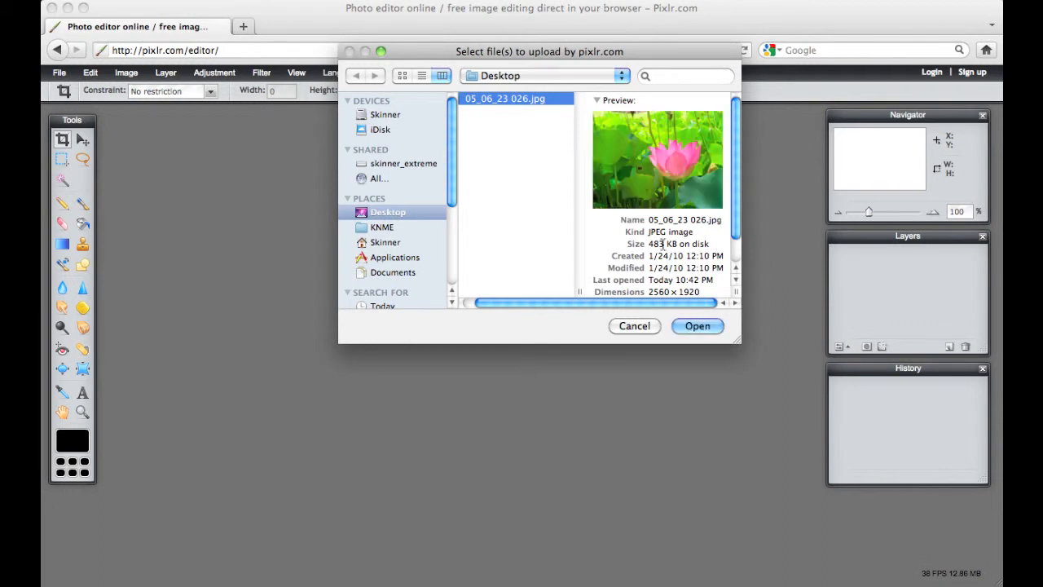
left_click(711, 326)
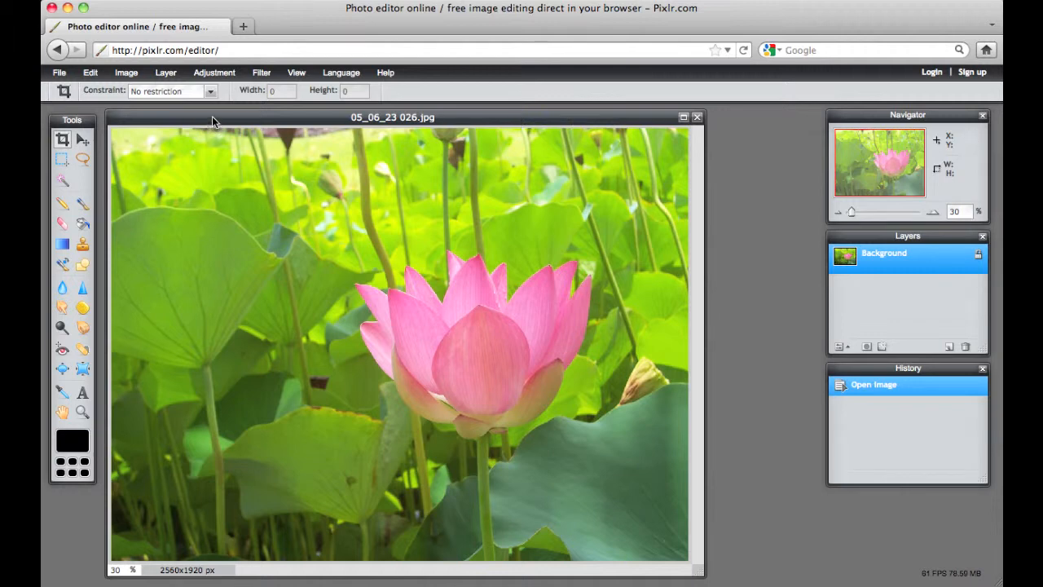
mouse_move(212, 116)
left_mouse_down()
mouse_move(364, 129)
mouse_move(187, 124)
mouse_move(222, 115)
left_mouse_up()
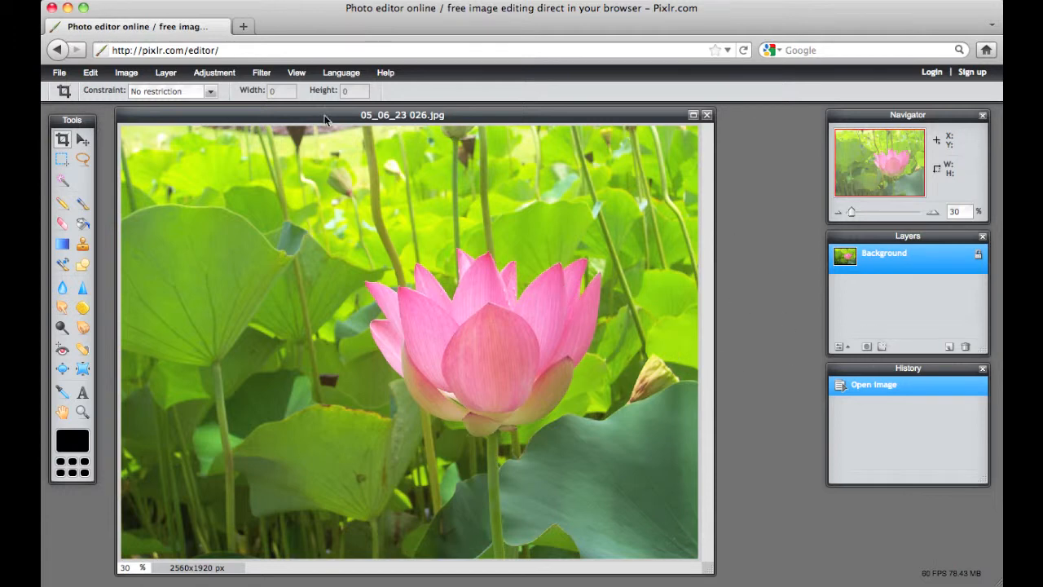
left_click(67, 75)
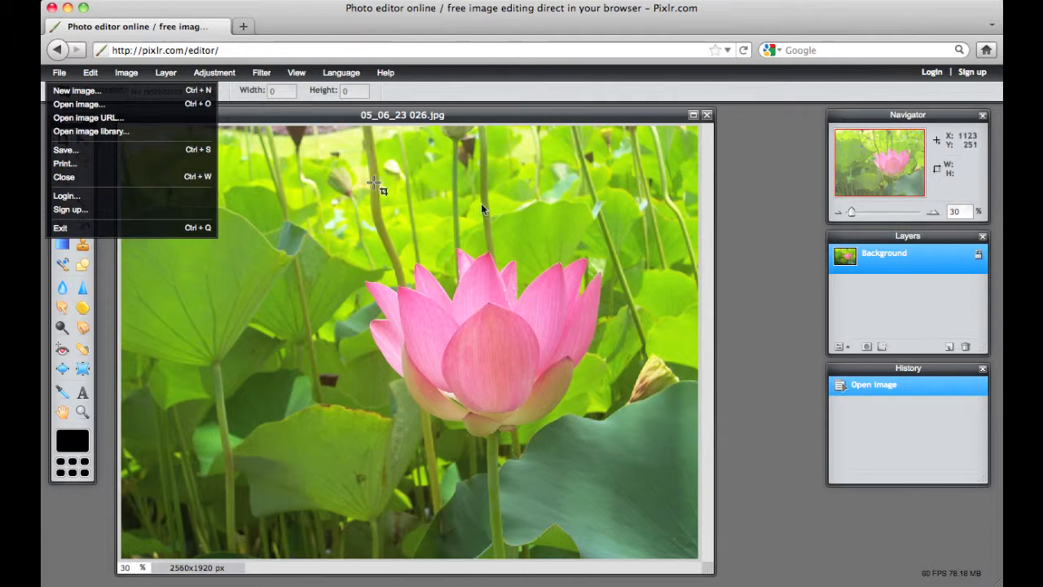
left_click(780, 244)
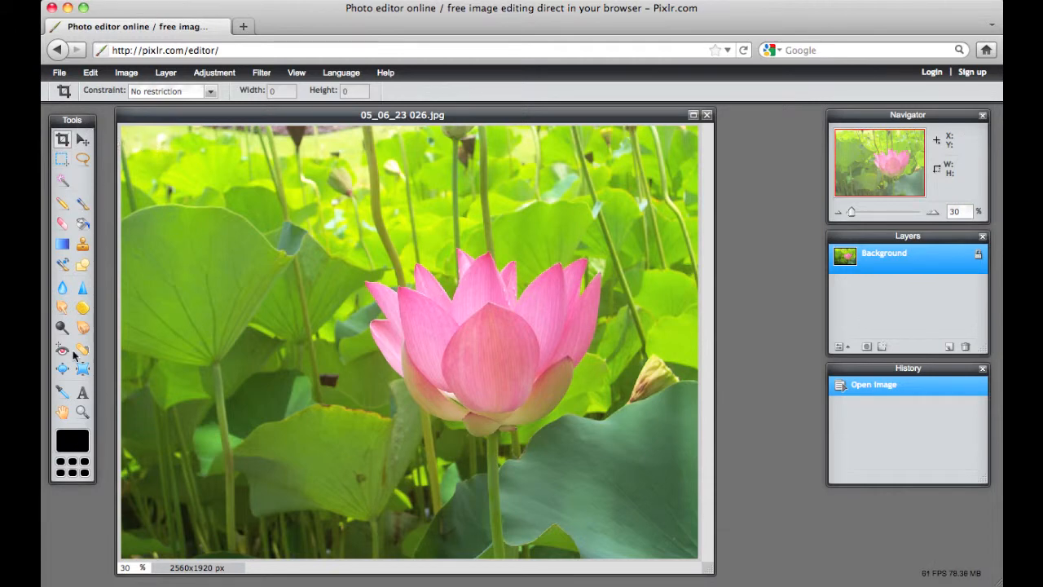
- Activate the Move tool and widen the image window slightly beyond the edges of the photo
left_click(82, 141)
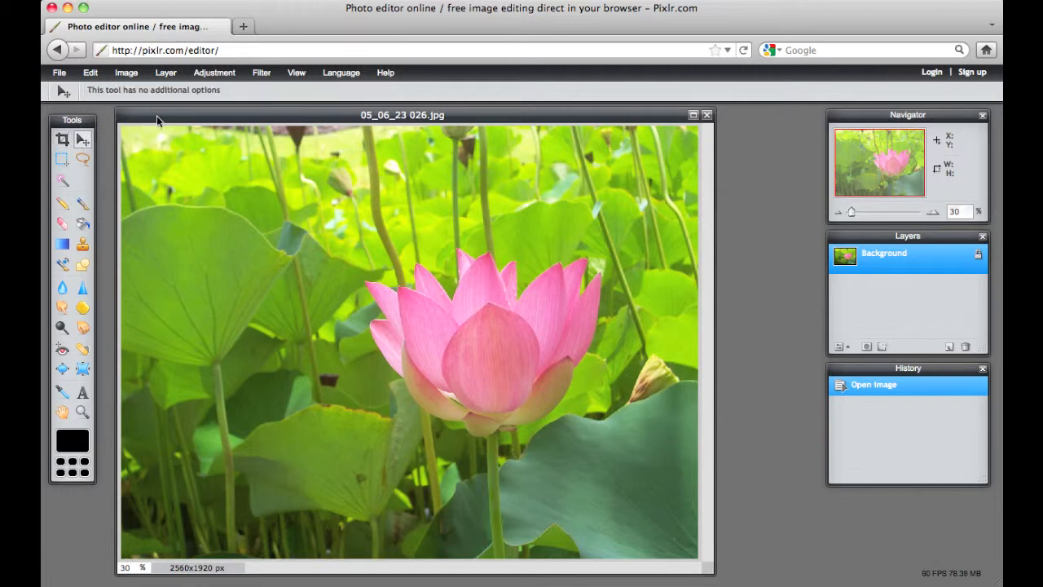
mouse_move(156, 115)
left_mouse_down()
mouse_move(193, 121)
mouse_move(158, 115)
left_mouse_up()
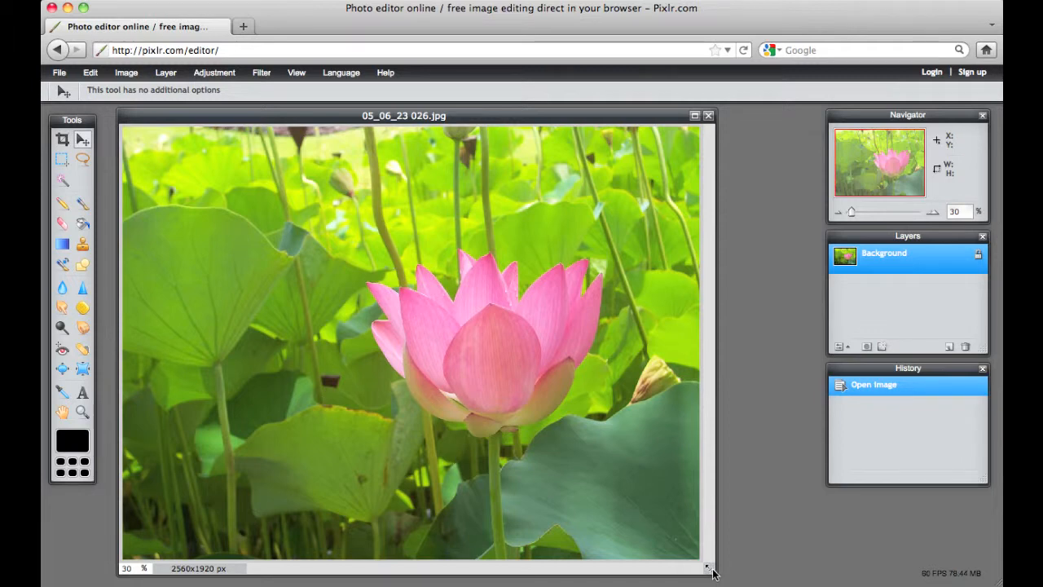
left_click_drag(710, 570, 746, 574)
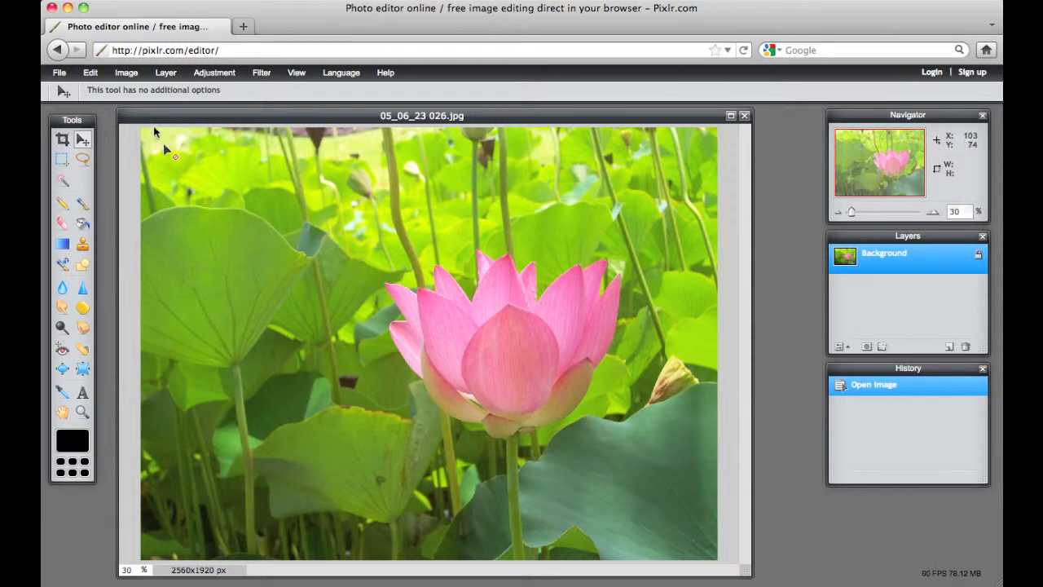
- Resize the lotus photo to 400 x 300 pixels
left_click(128, 74)
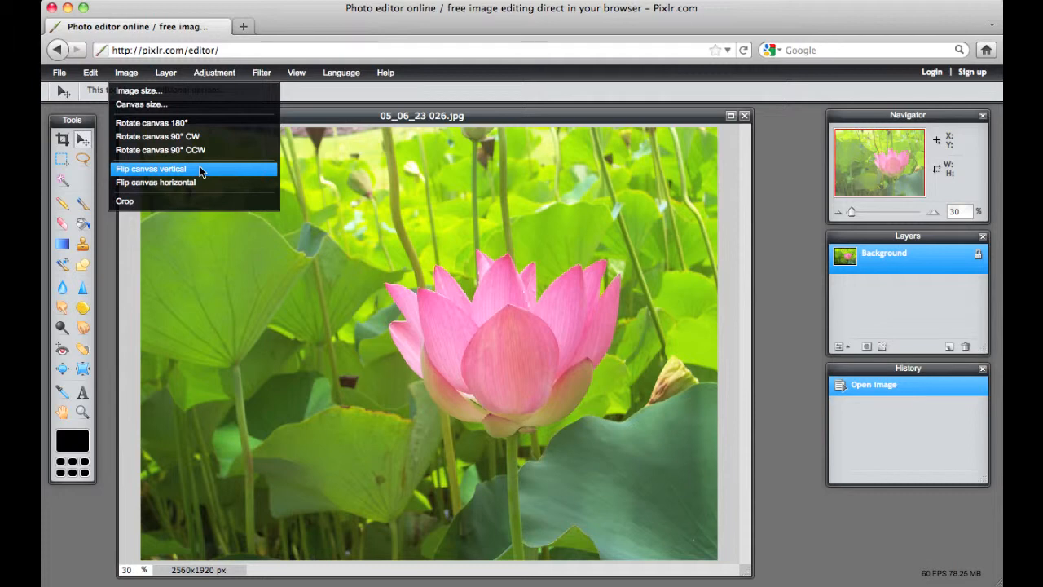
left_click(163, 95)
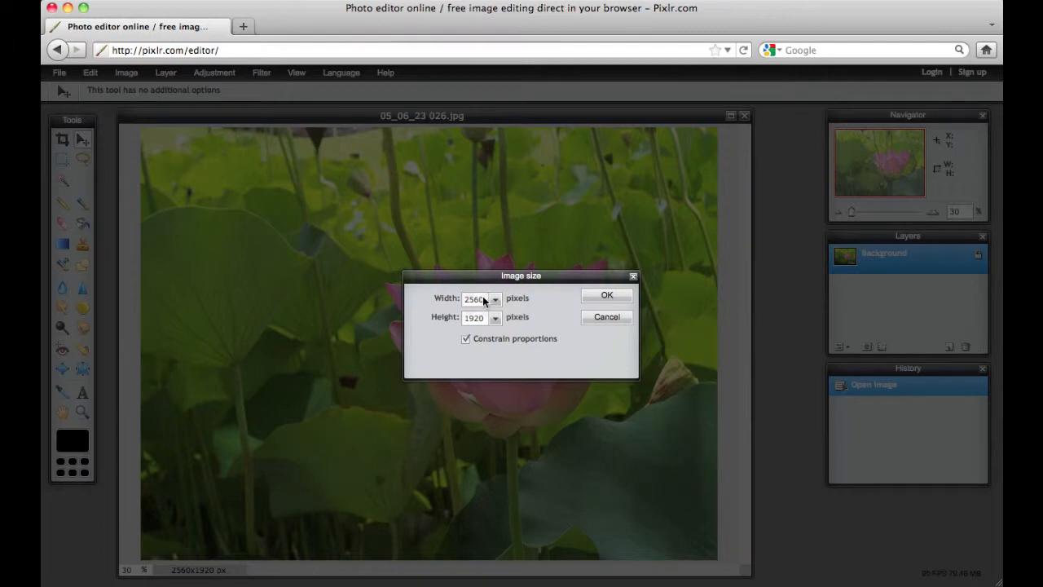
left_click_drag(485, 300, 462, 301)
type("400")
left_click(467, 340)
left_click(607, 296)
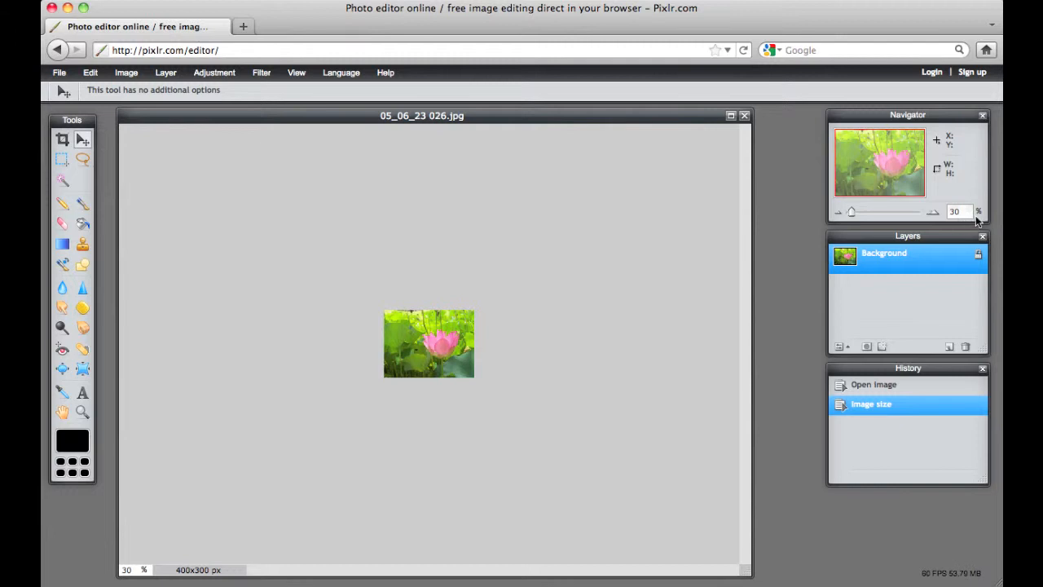
- Magnify the resized photo to 450% to inspect its pixels and return the zoom level to 100%
left_click_drag(851, 212, 869, 216)
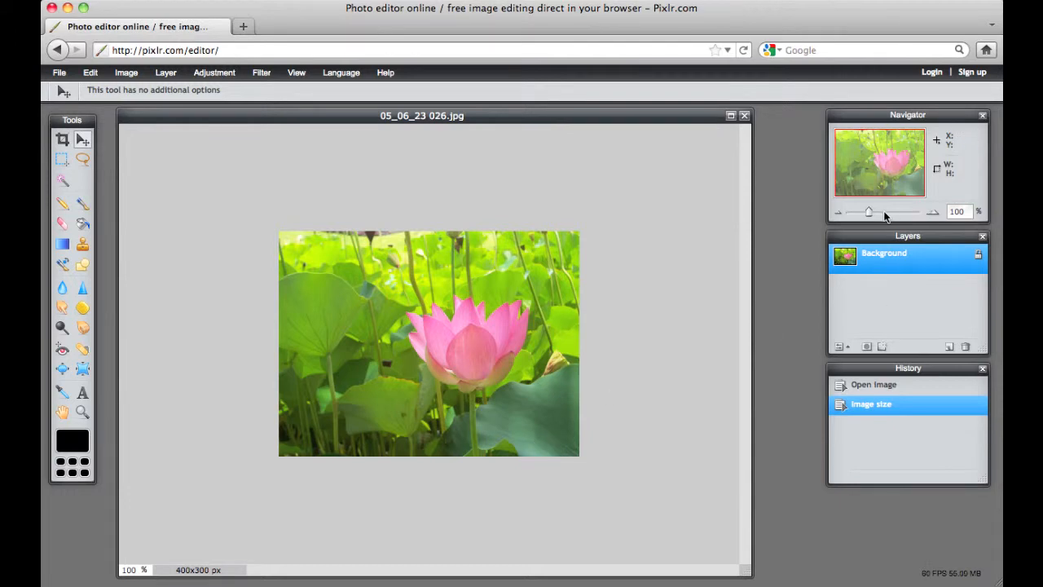
left_click_drag(869, 212, 895, 212)
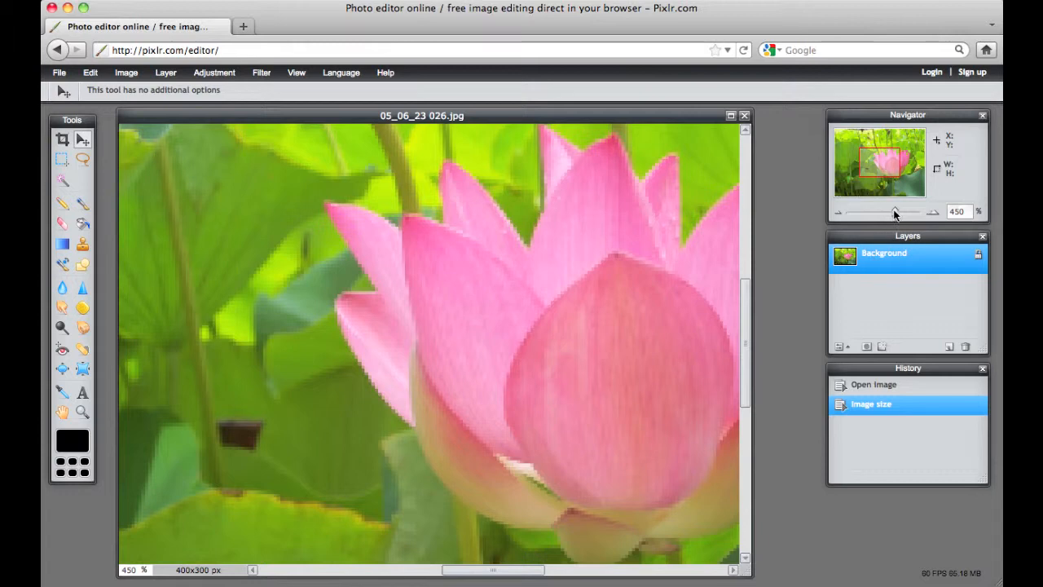
left_click_drag(896, 214, 877, 216)
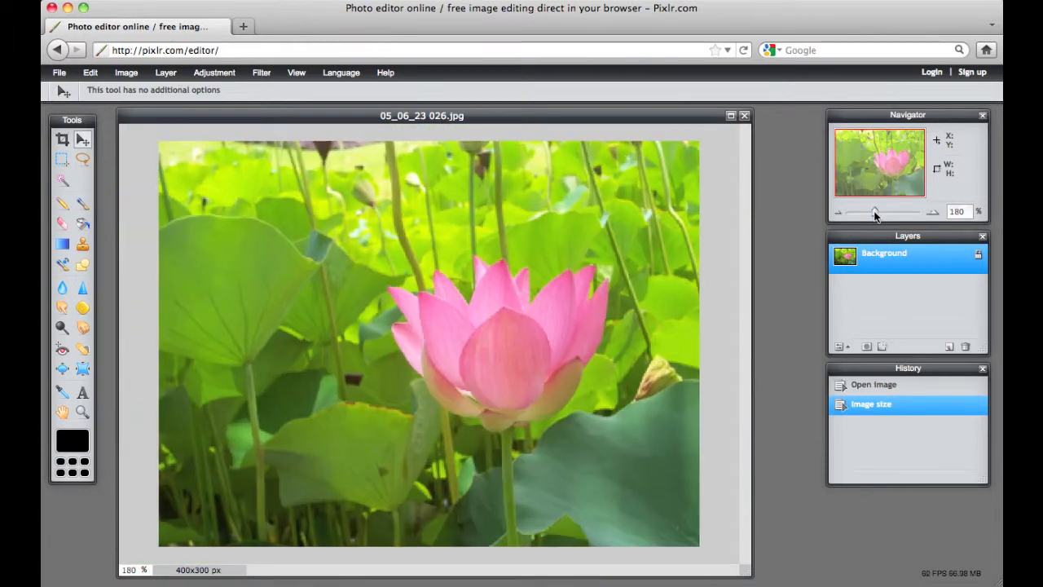
double_click(960, 212)
type("100")
key("Return")
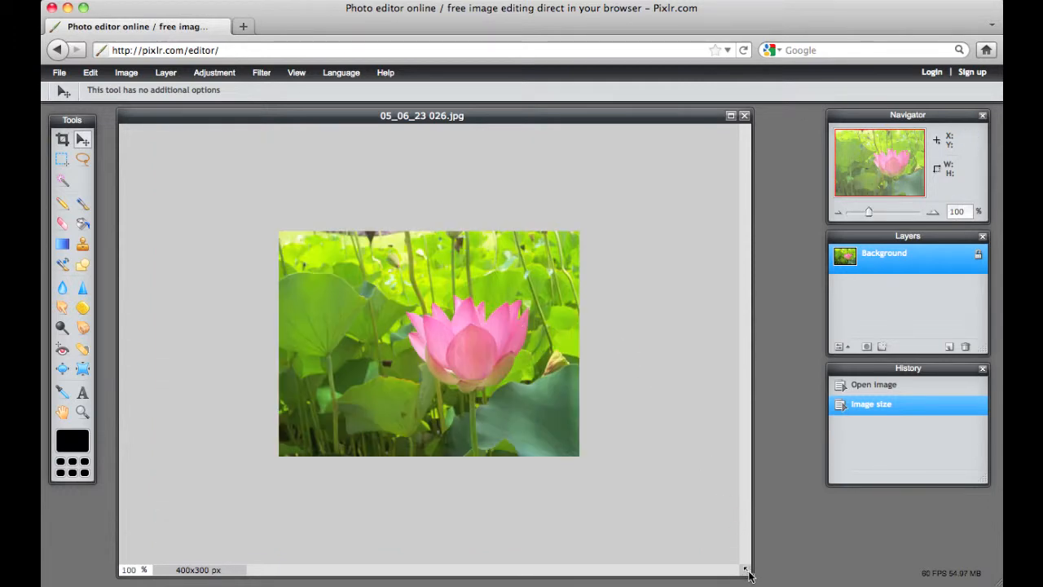
- Shrink the image window to fit more closely around the resized photo and shift it away from the tool palette
left_click_drag(748, 574, 559, 427)
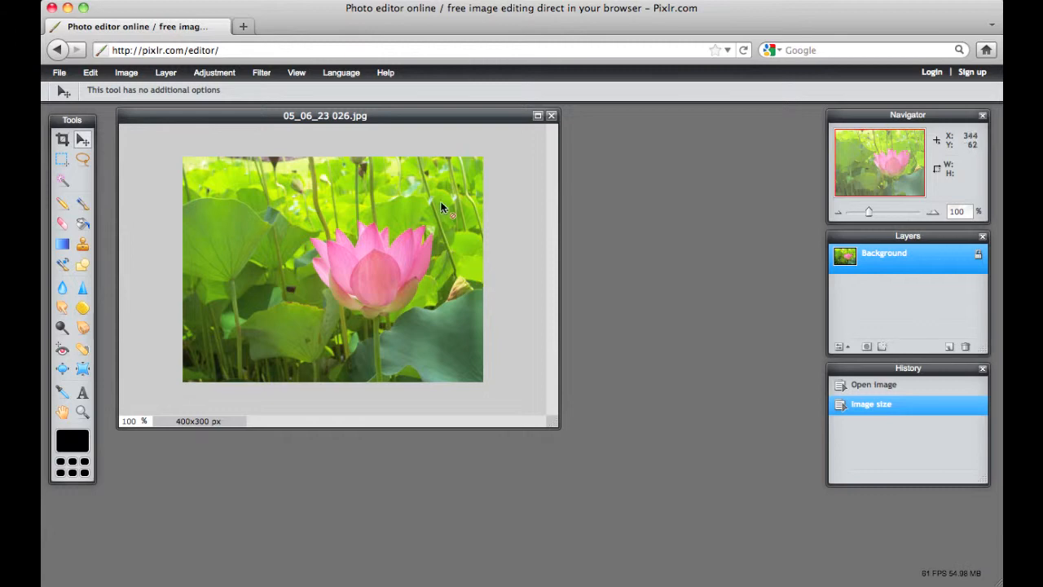
left_click_drag(384, 116, 478, 111)
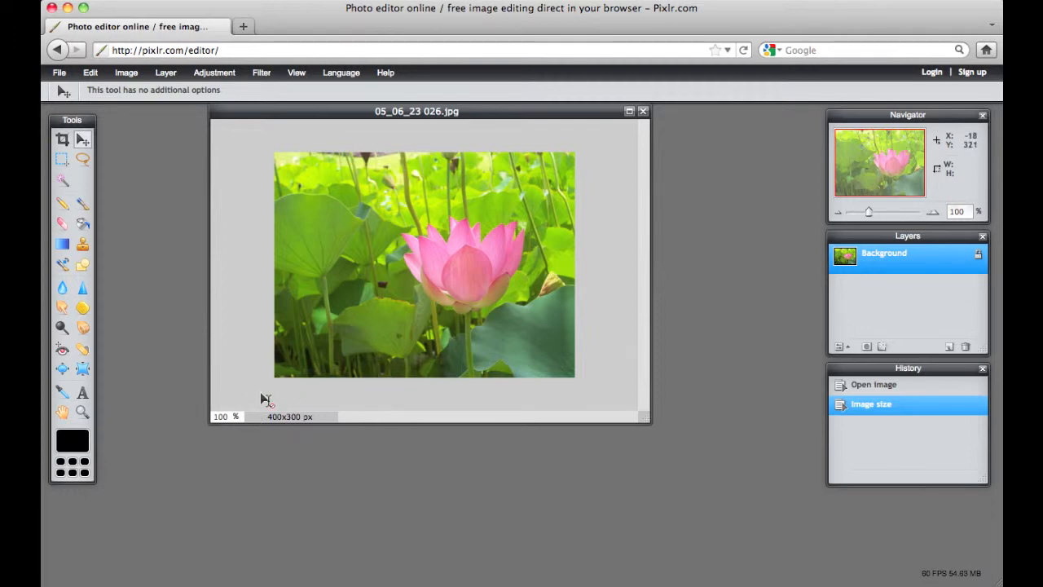
left_click(128, 73)
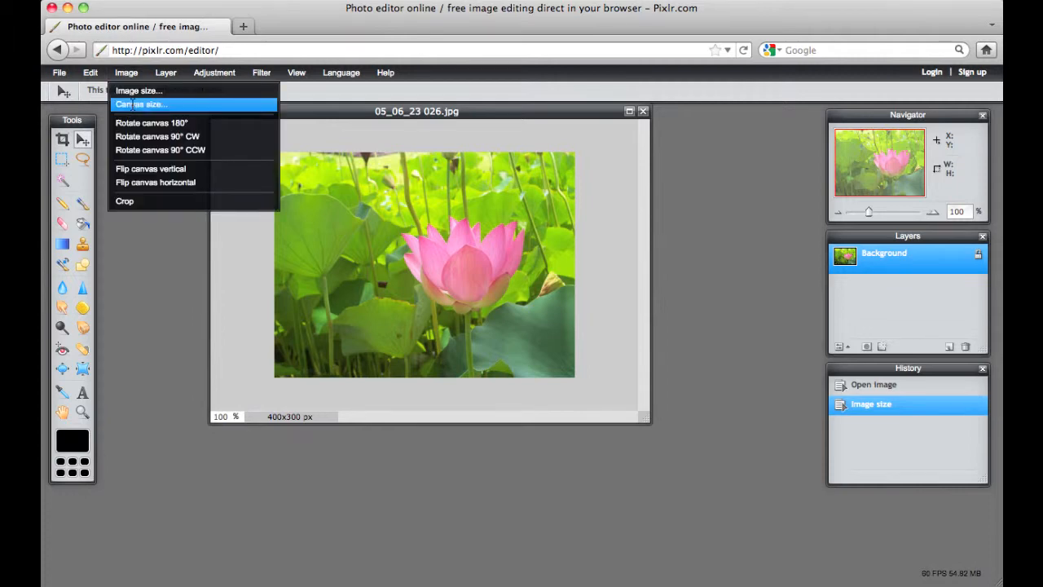
left_click(151, 306)
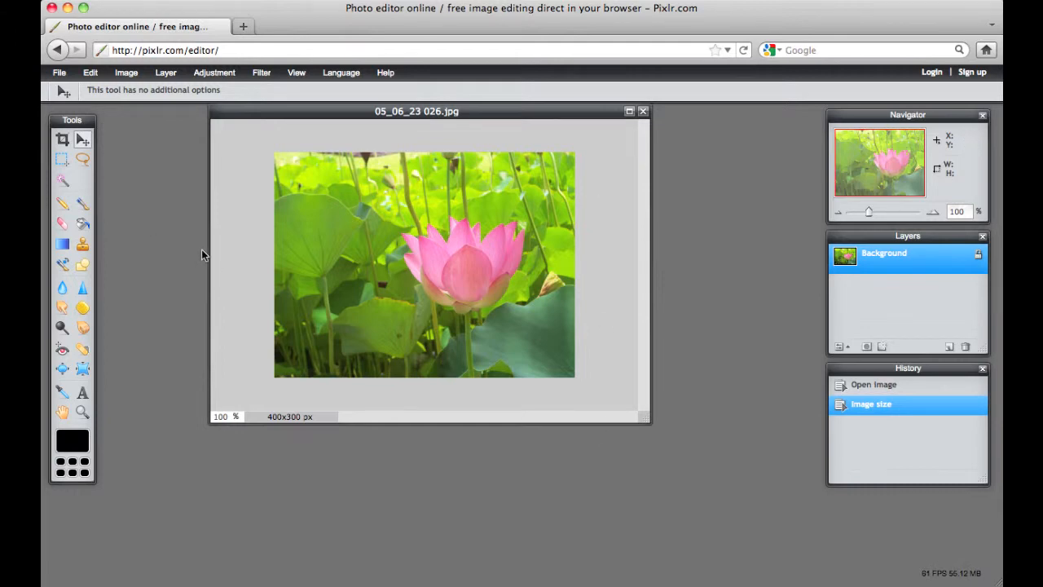
- Crop the photo to 400 x 285 pixels, trimming a thin strip off its bottom edge
left_click(63, 143)
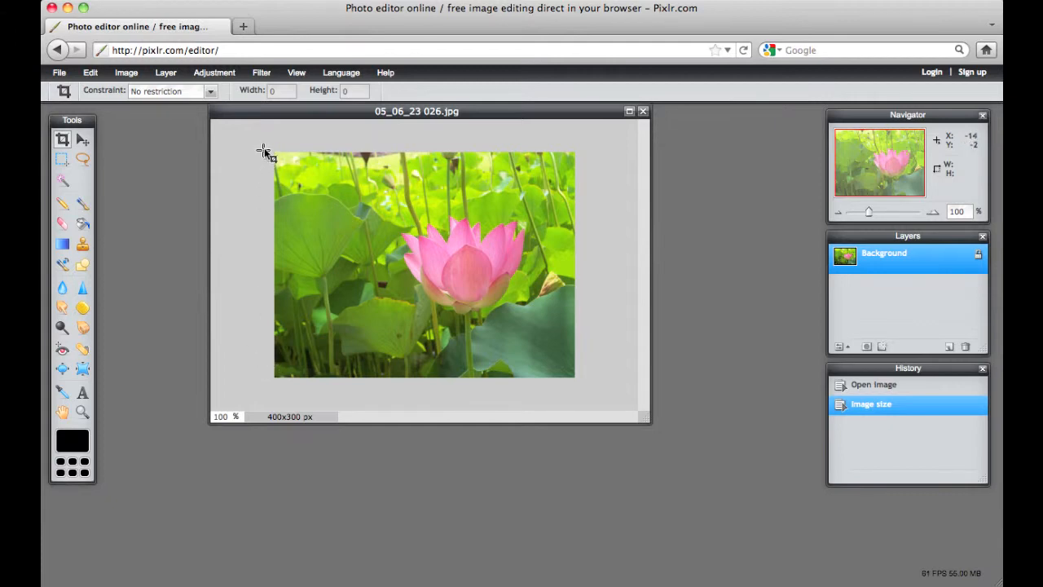
left_click_drag(275, 153, 577, 364)
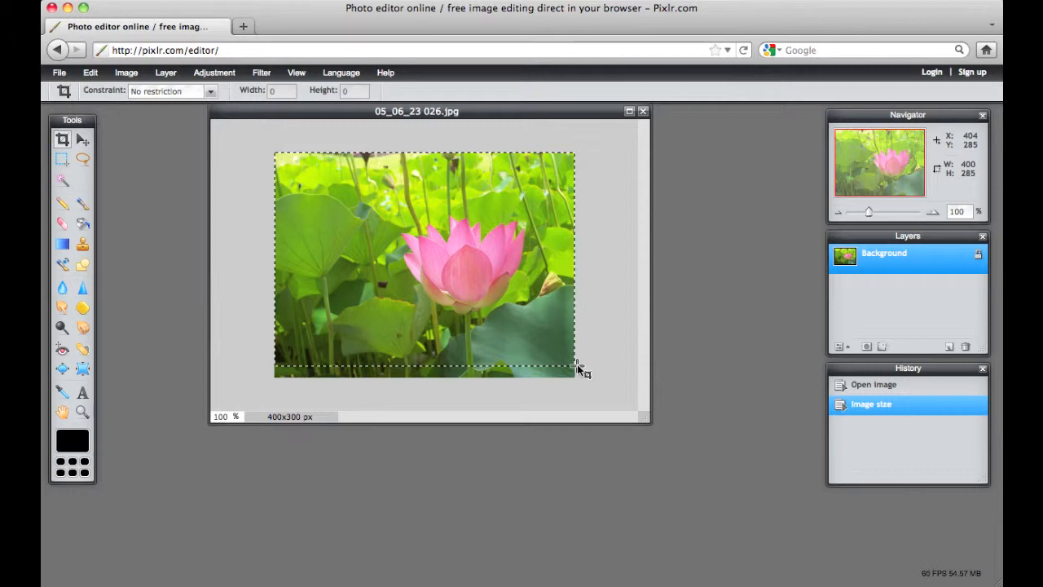
left_click_drag(577, 364, 577, 364)
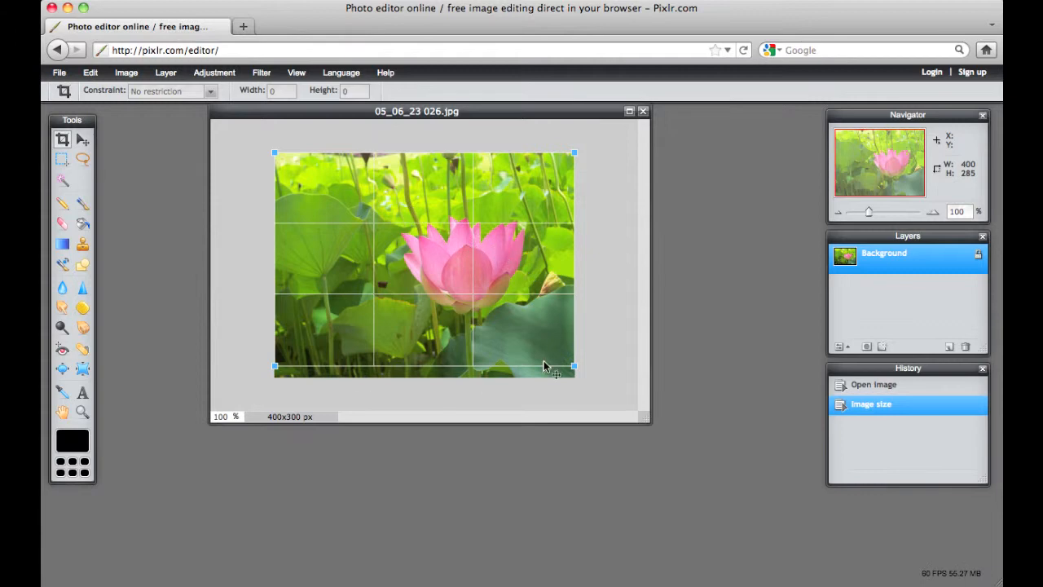
key("Return")
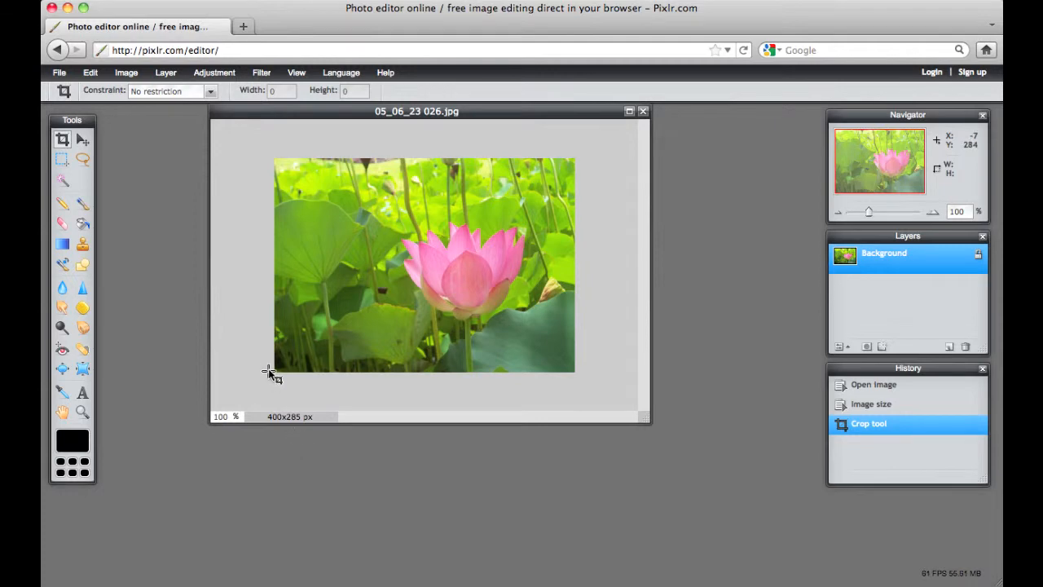
left_click_drag(269, 372, 525, 389)
left_click(528, 391)
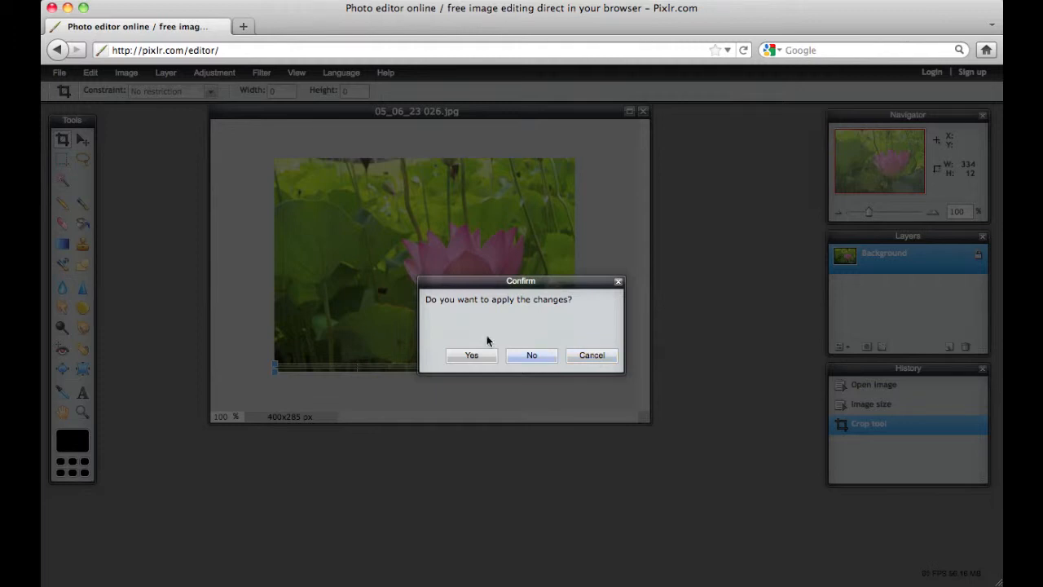
left_click(591, 356)
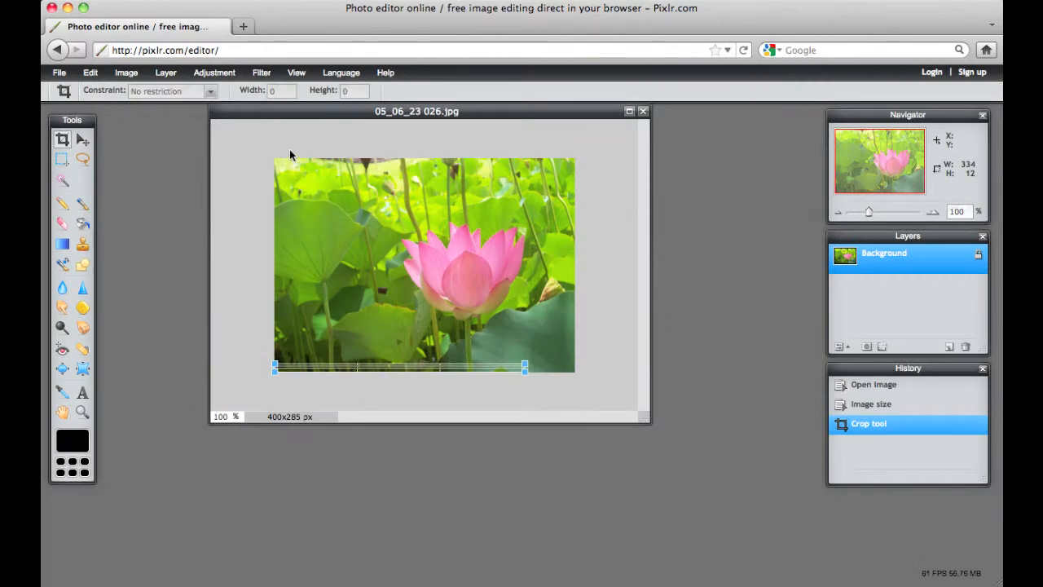
left_click(61, 141)
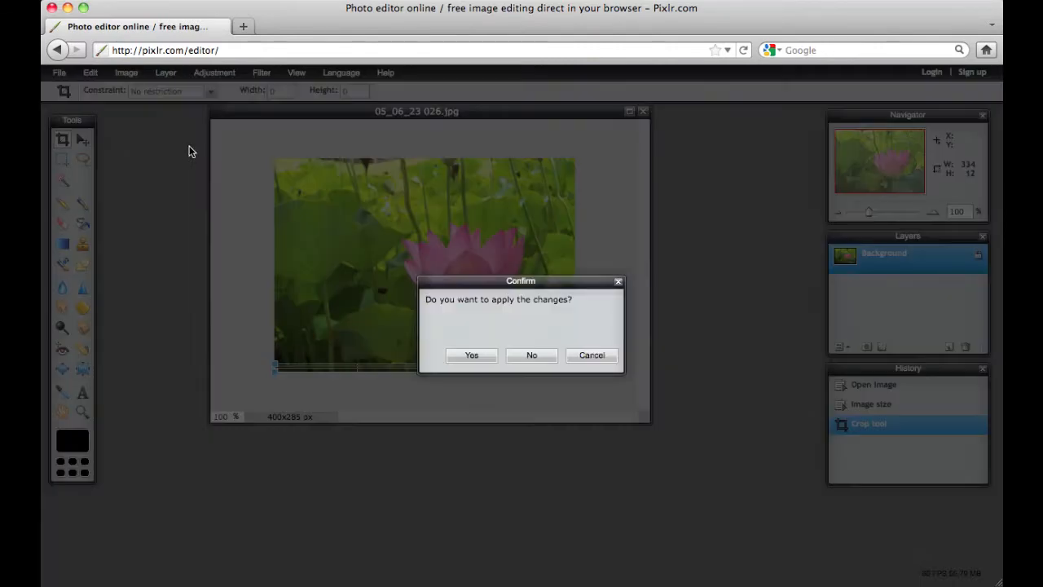
left_click(534, 356)
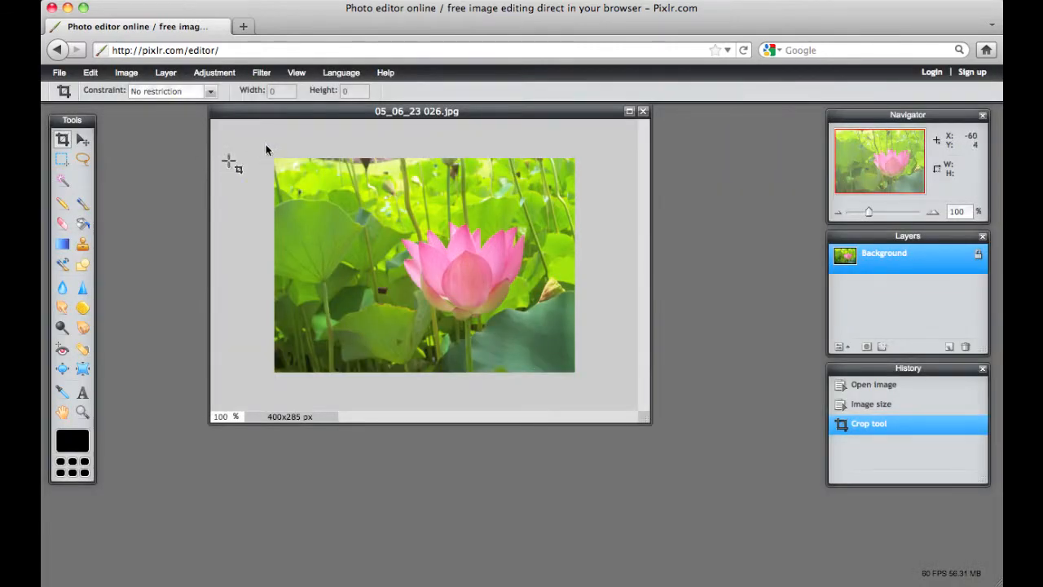
left_click_drag(265, 153, 598, 346)
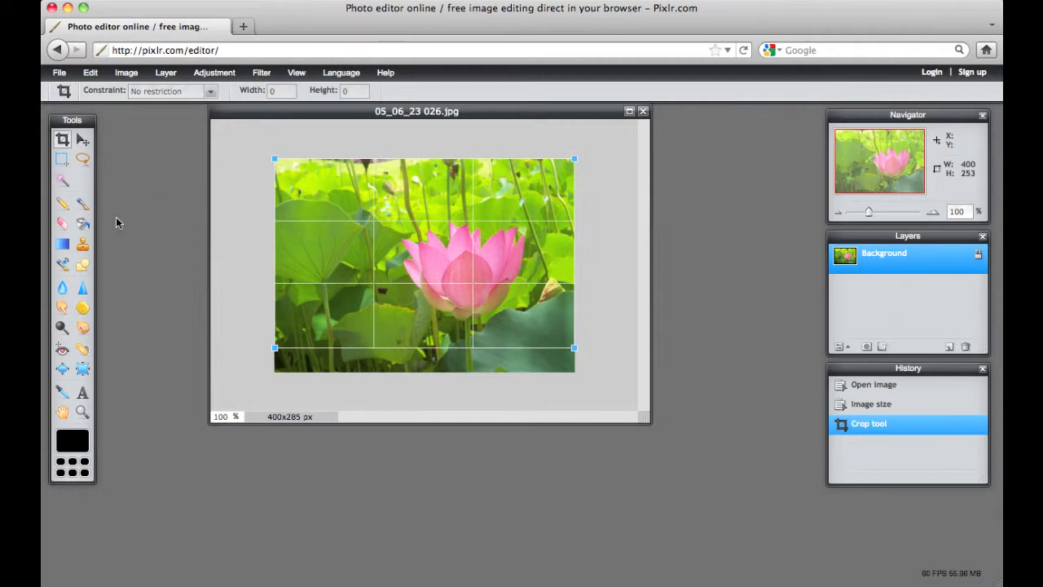
left_click(83, 140)
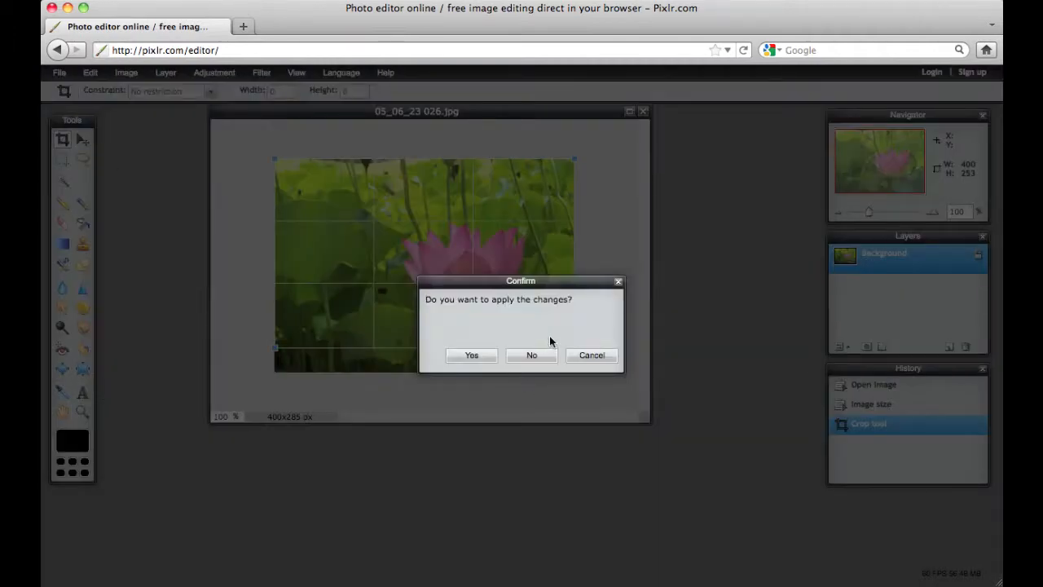
left_click(540, 356)
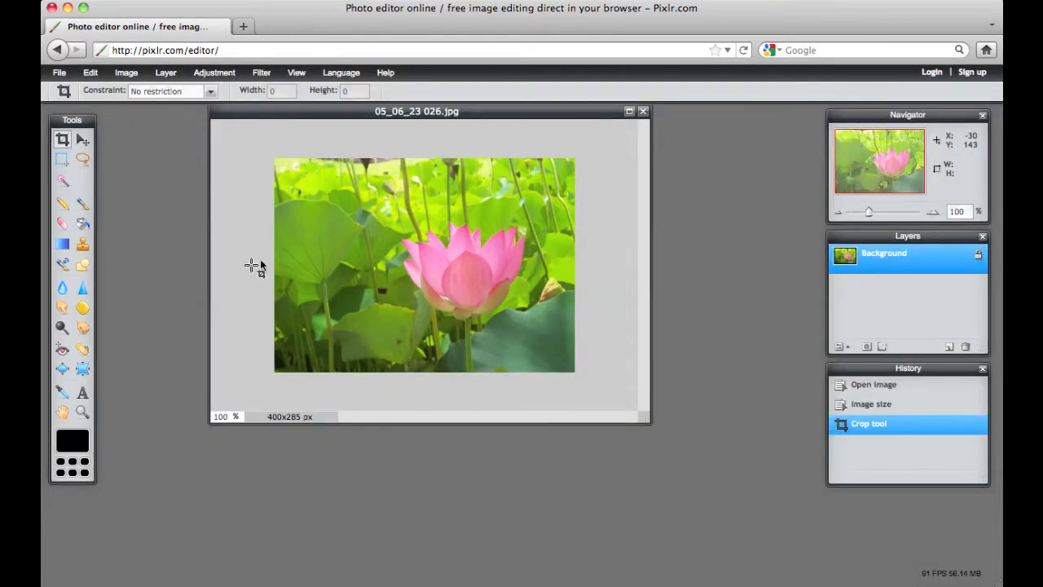
- Select the entire 400 x 285 lotus photo with the rectangular Marquee tool and copy it
left_click_drag(347, 112, 302, 132)
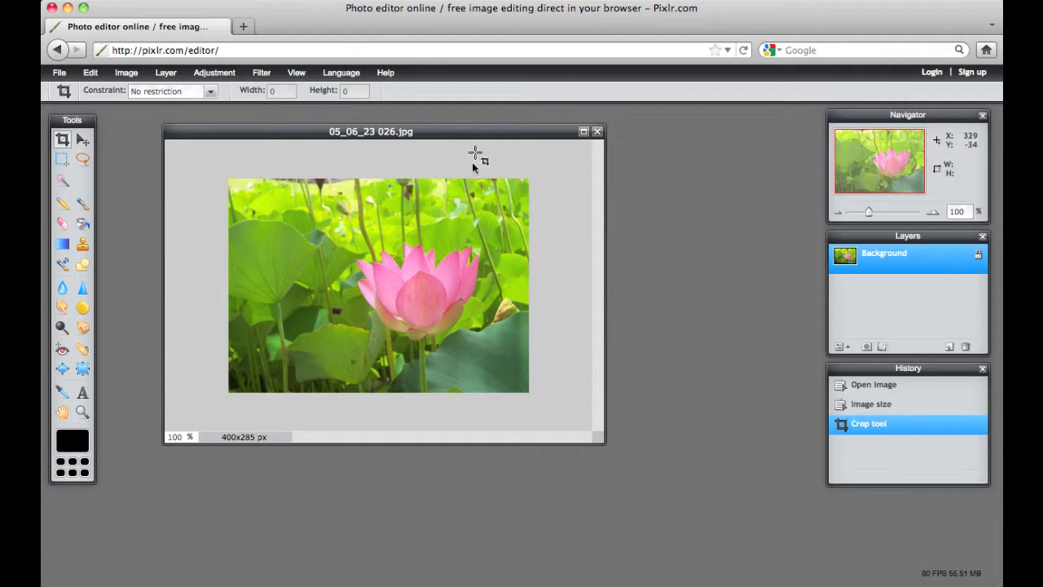
left_click(61, 161)
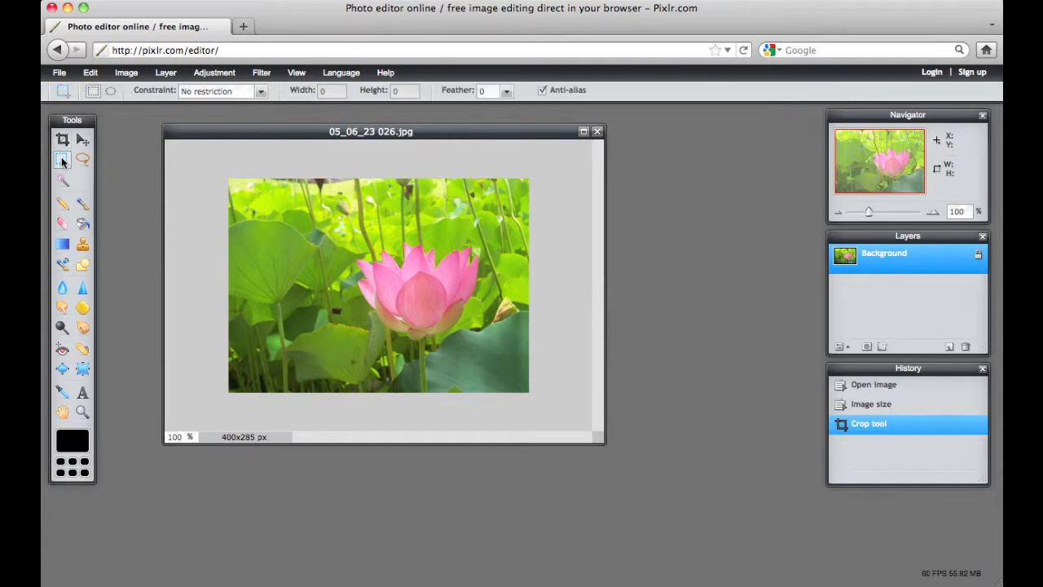
left_click_drag(212, 168, 562, 412)
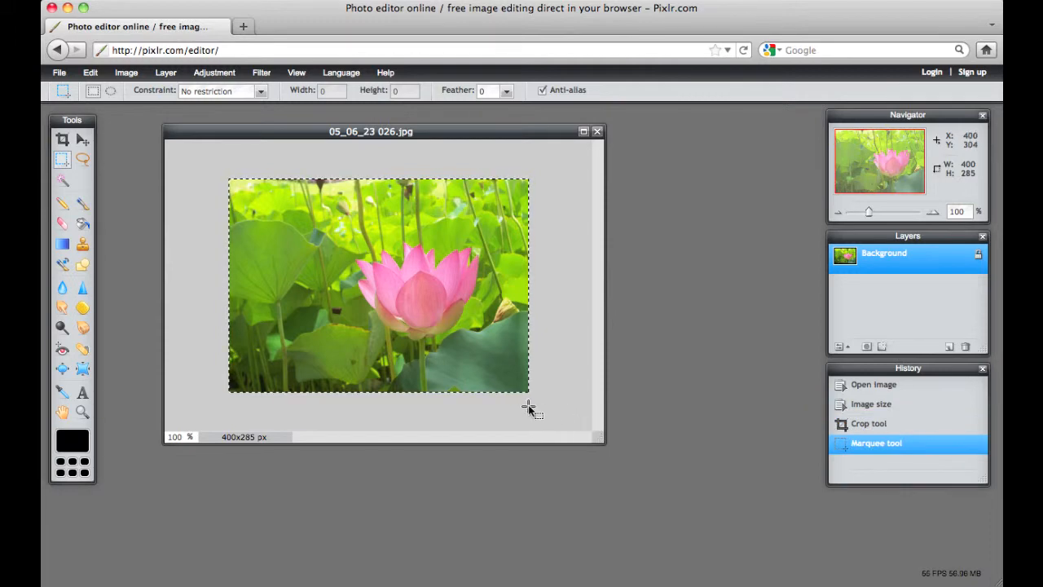
left_click(90, 72)
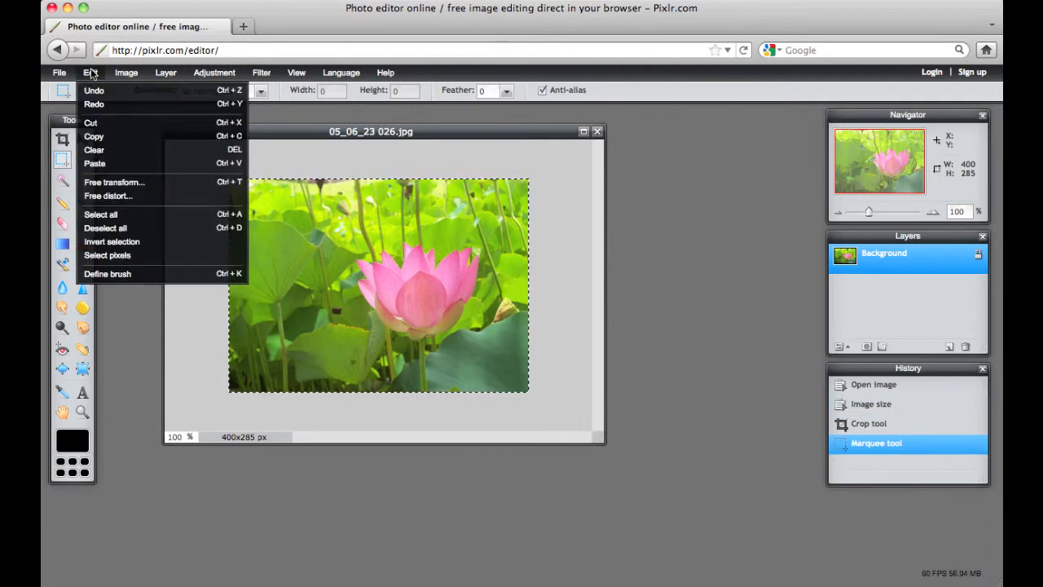
left_click(94, 137)
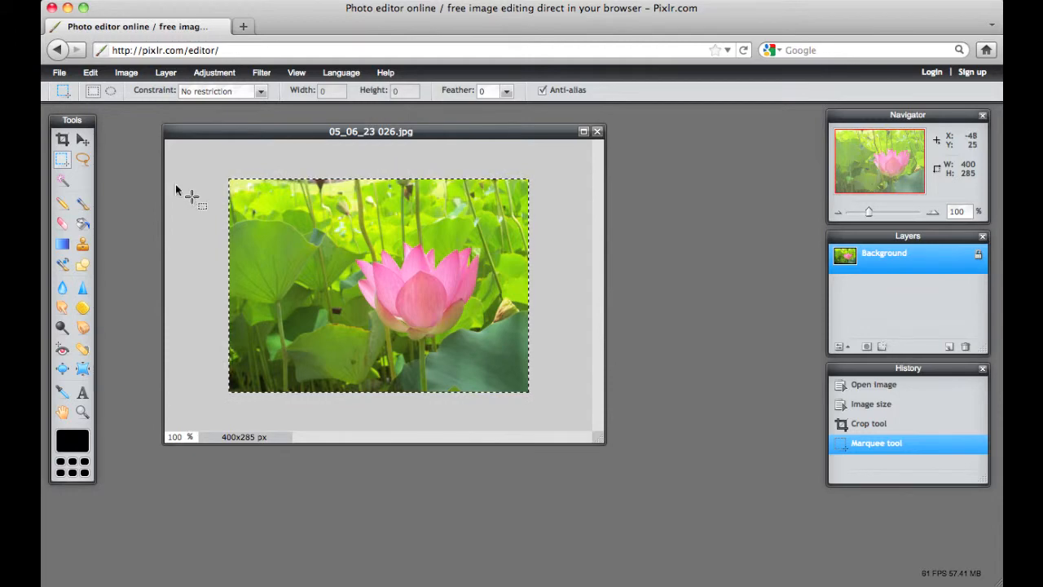
- Create a new blank, non-transparent image 400 pixels wide and 250 pixels high
left_click(61, 74)
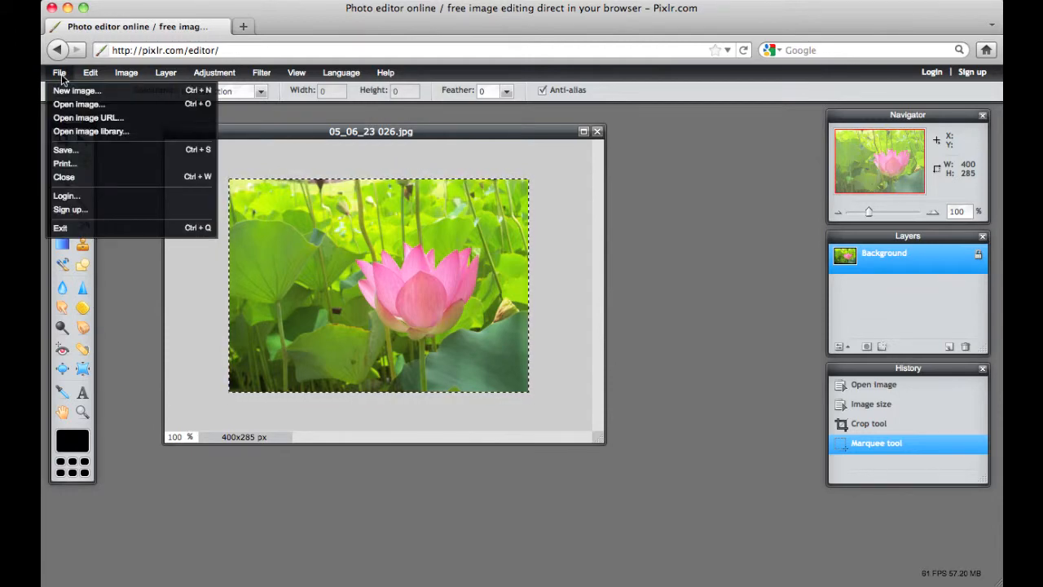
left_click(75, 91)
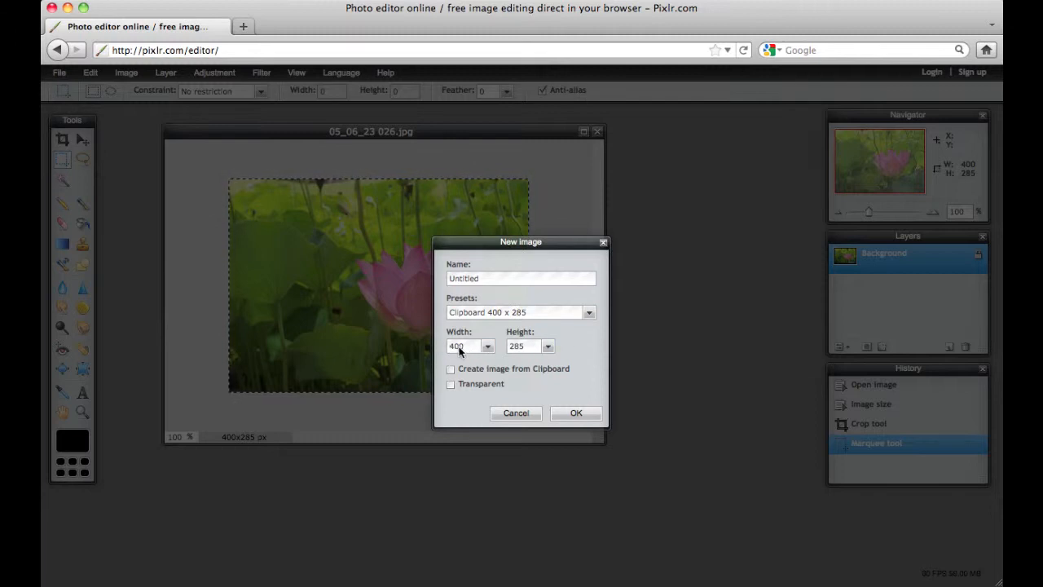
left_click(522, 346)
left_click_drag(514, 346, 503, 343)
type("25")
type("0")
left_click(576, 414)
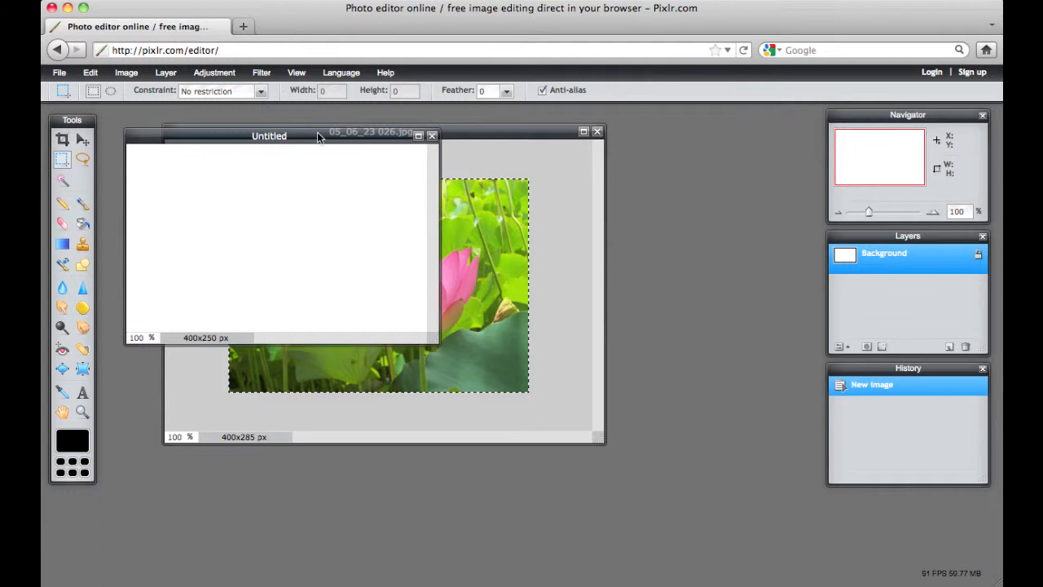
- Arrange the blank image's window beside the lotus photo and enlarge it slightly to show a margin around the canvas
left_click_drag(317, 136, 660, 132)
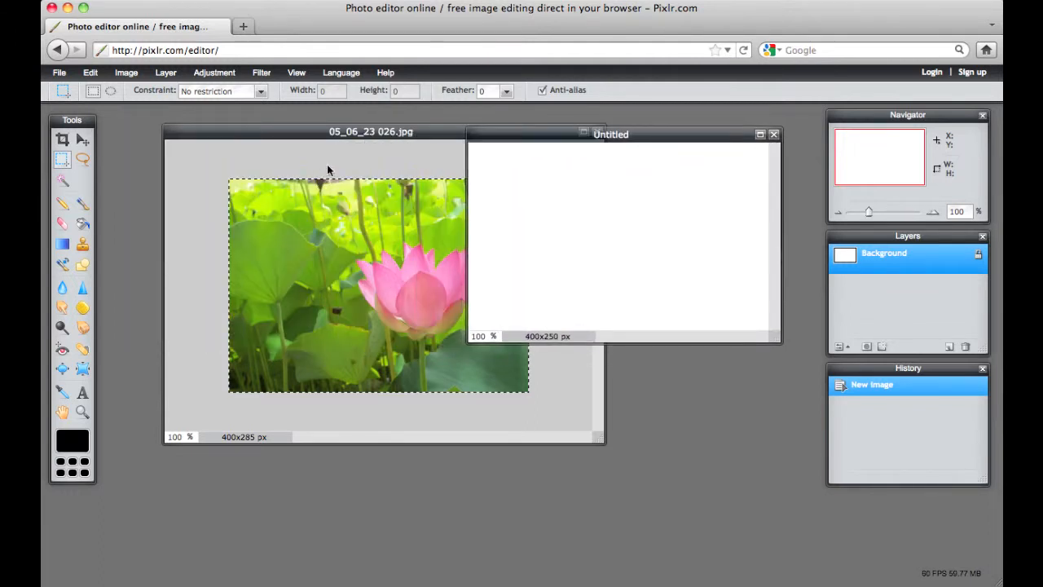
left_click_drag(365, 137, 317, 128)
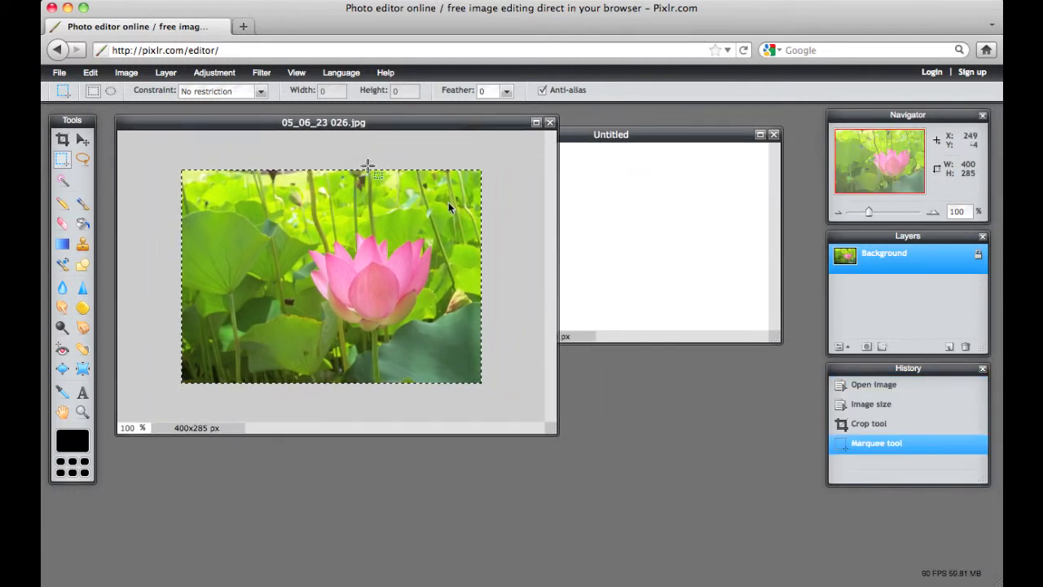
left_click(656, 174)
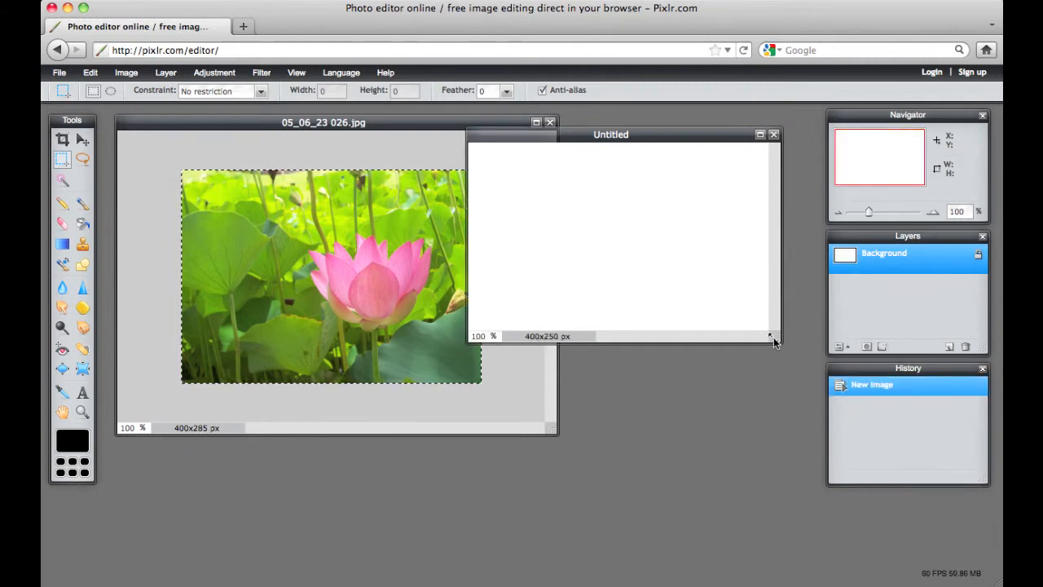
left_click_drag(773, 337, 792, 364)
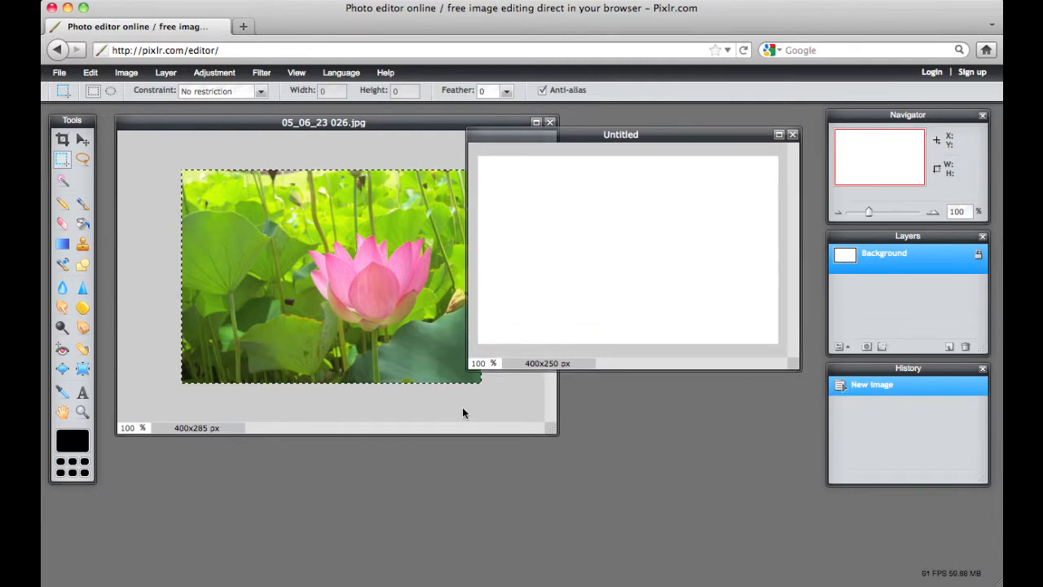
- Copy the selected lotus photo and paste it into the blank 400 x 250 image
left_click(148, 299)
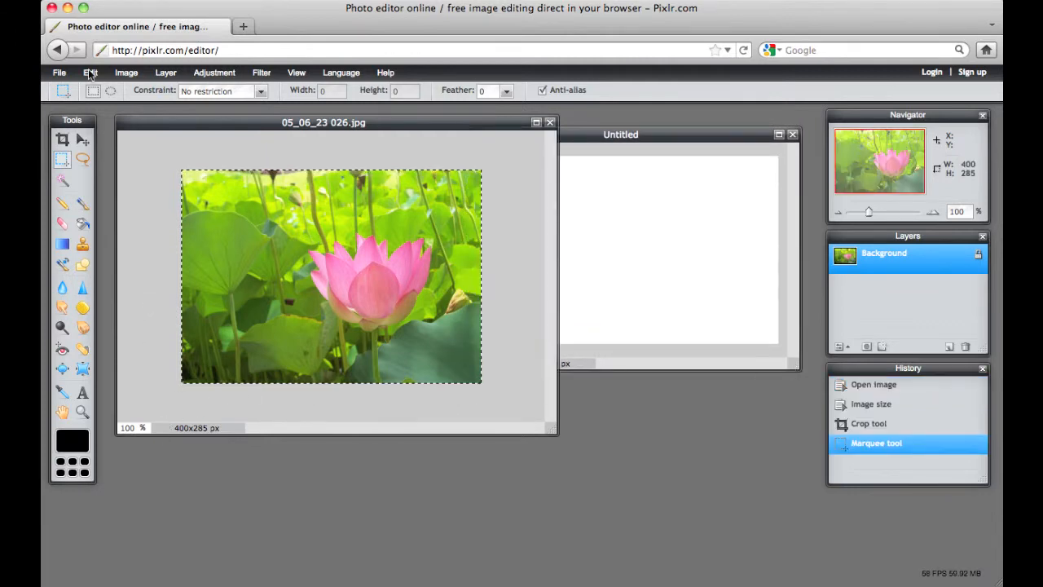
left_click(89, 72)
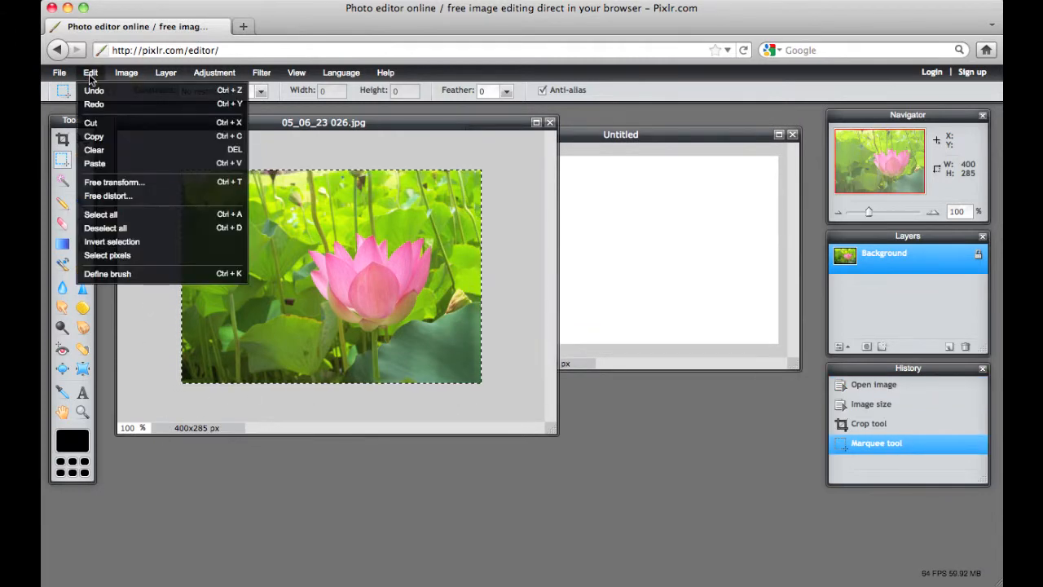
left_click(94, 137)
left_click(603, 257)
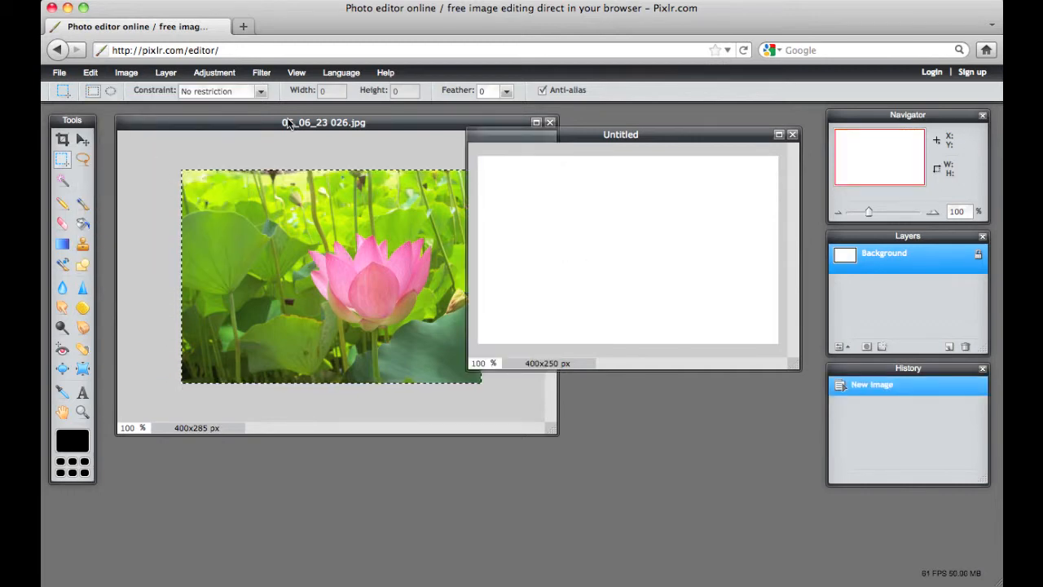
left_click(90, 73)
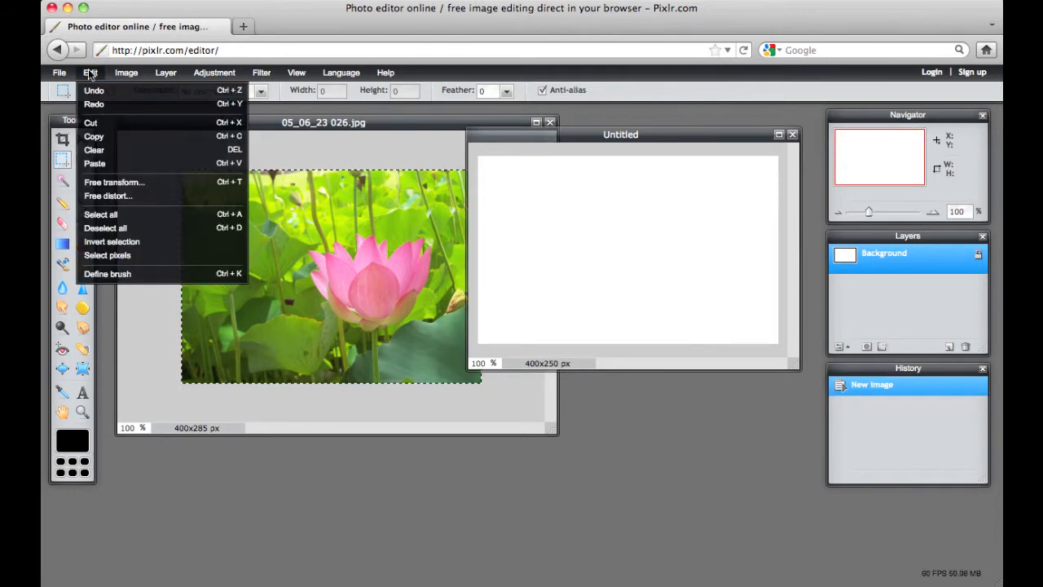
left_click(107, 163)
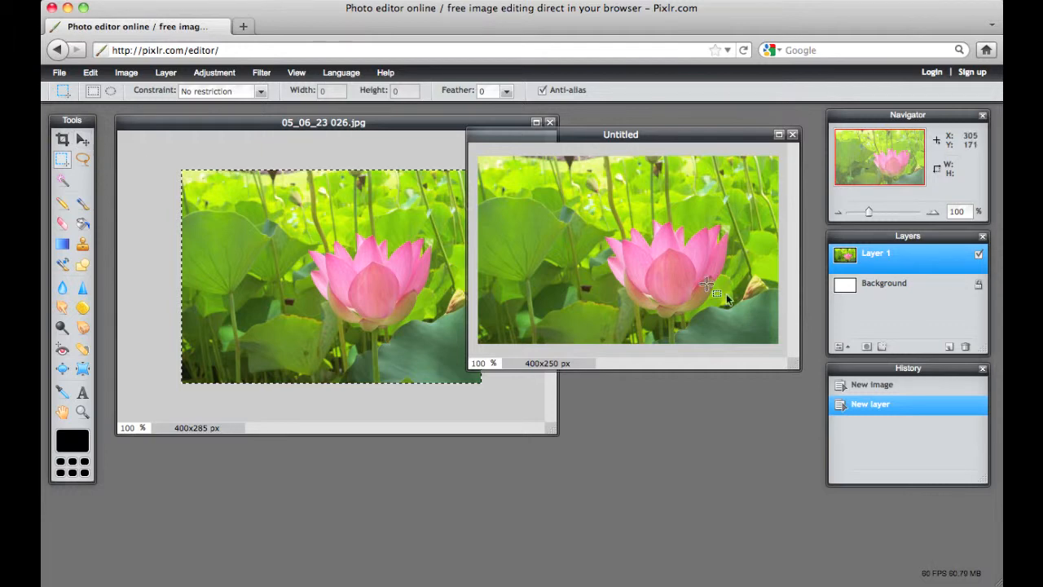
- Shift the pasted lotus layer upward with the Move tool, cutting off the photo's top strip and bringing its lower part onto the canvas
left_click(85, 139)
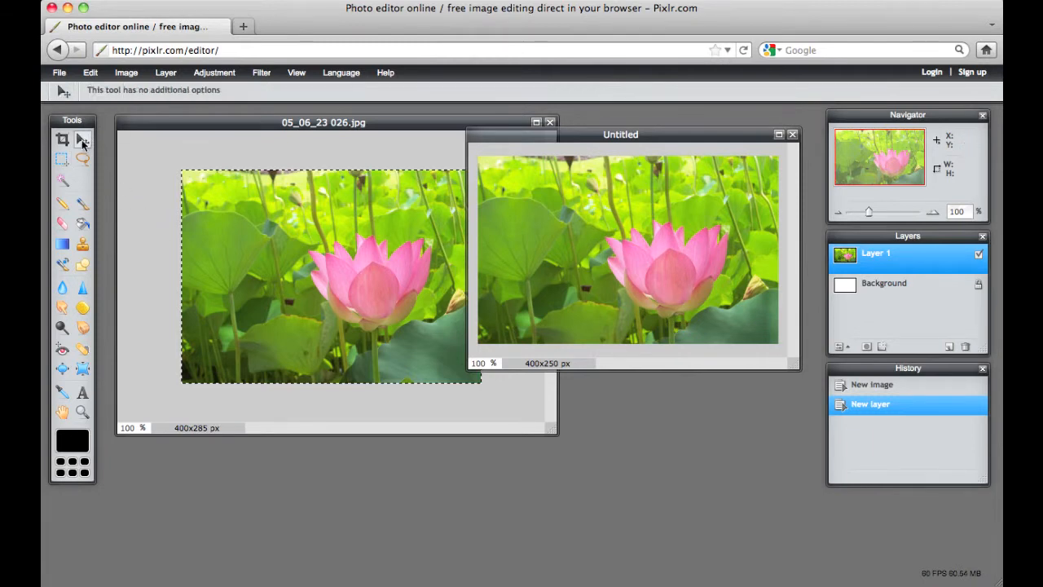
left_click_drag(728, 314, 726, 289)
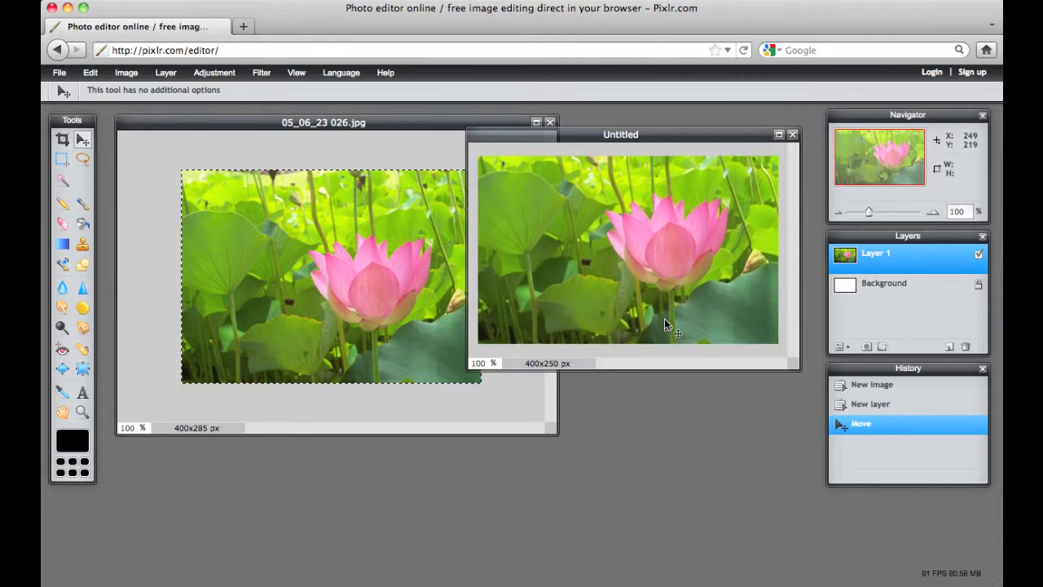
left_click_drag(610, 134, 627, 131)
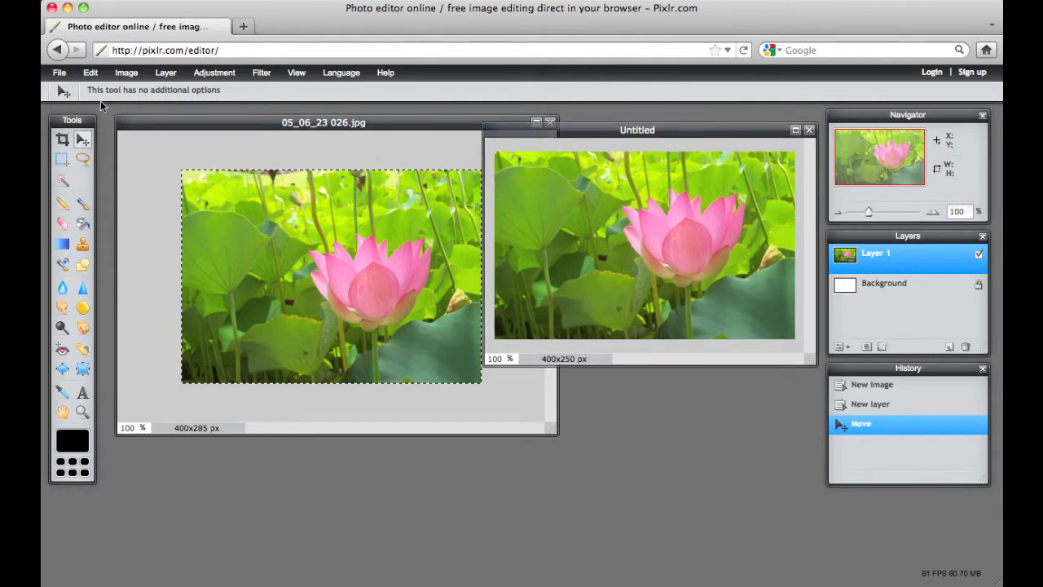
left_click(225, 122)
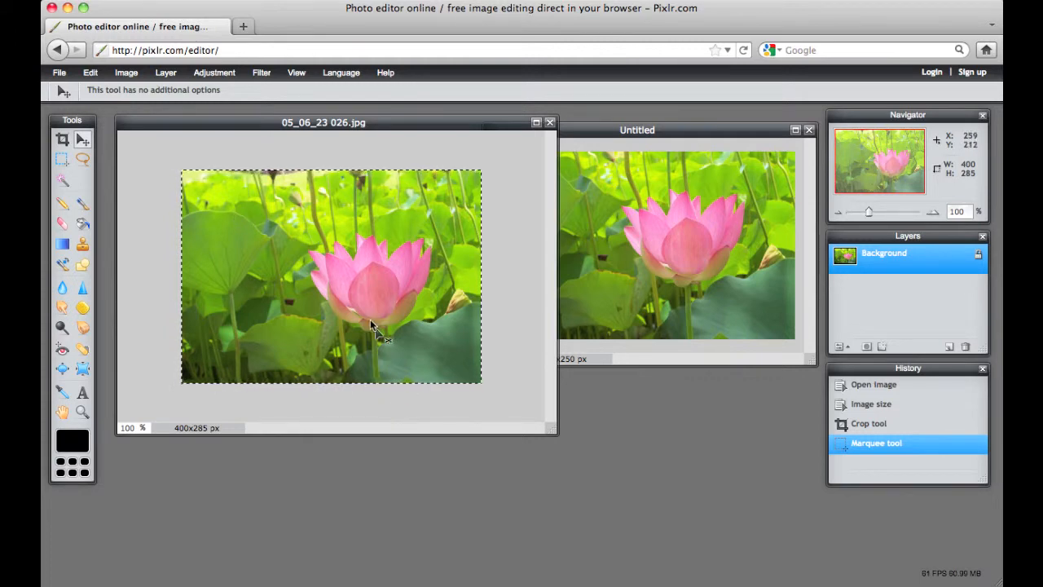
left_click(61, 74)
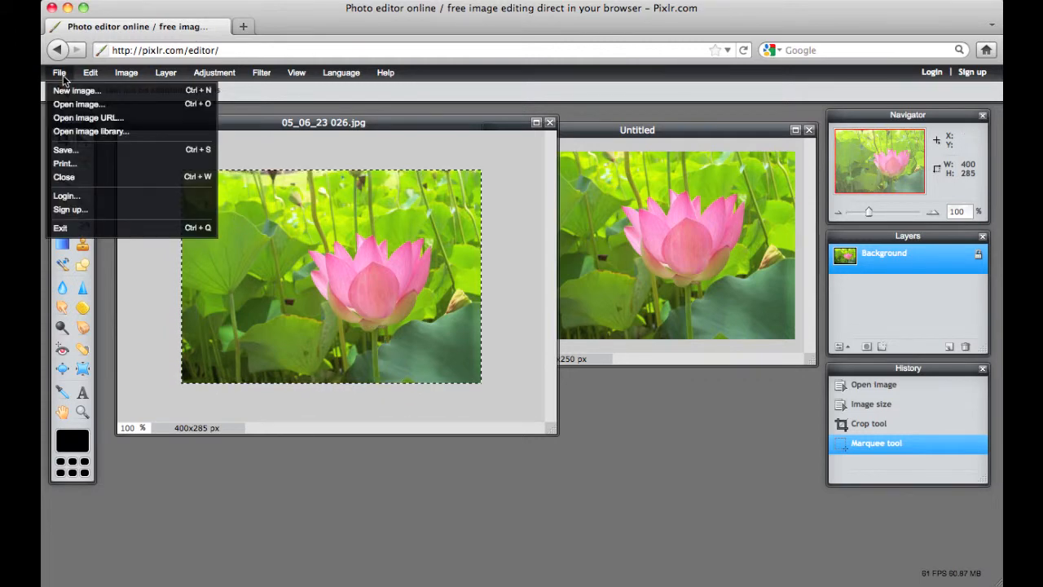
left_click(259, 126)
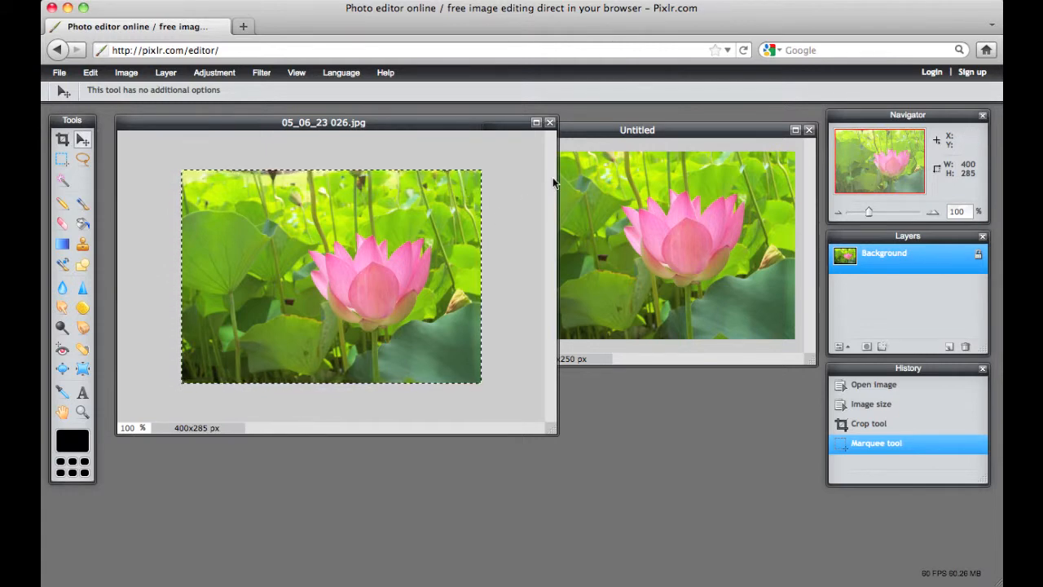
- Close the original photo 05_06_23 026.jpg without saving it, leaving the 400 x 250 image open
left_click(652, 131)
left_click_drag(652, 131, 569, 119)
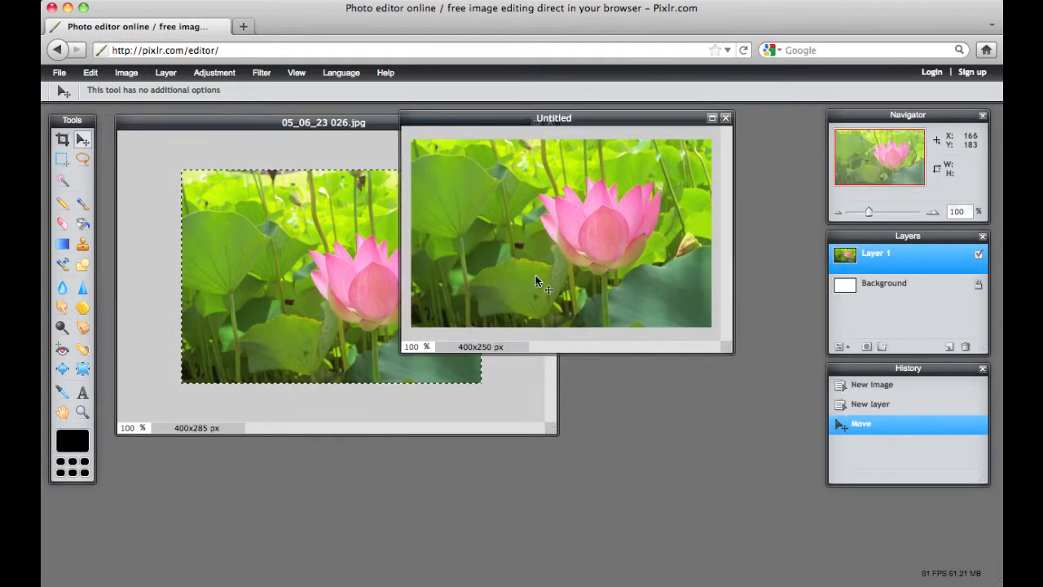
left_click(331, 124)
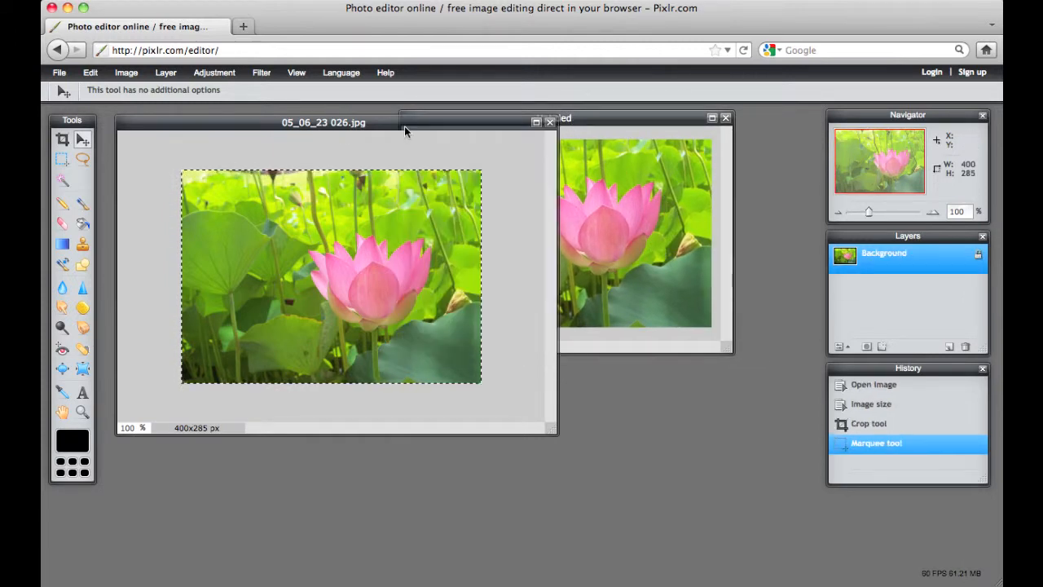
left_click(550, 123)
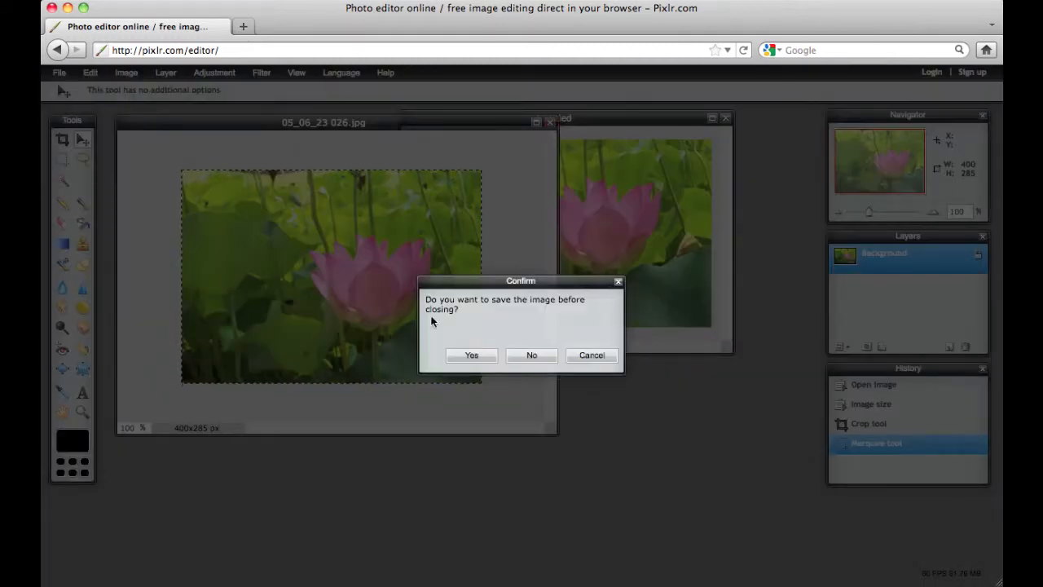
left_click(545, 354)
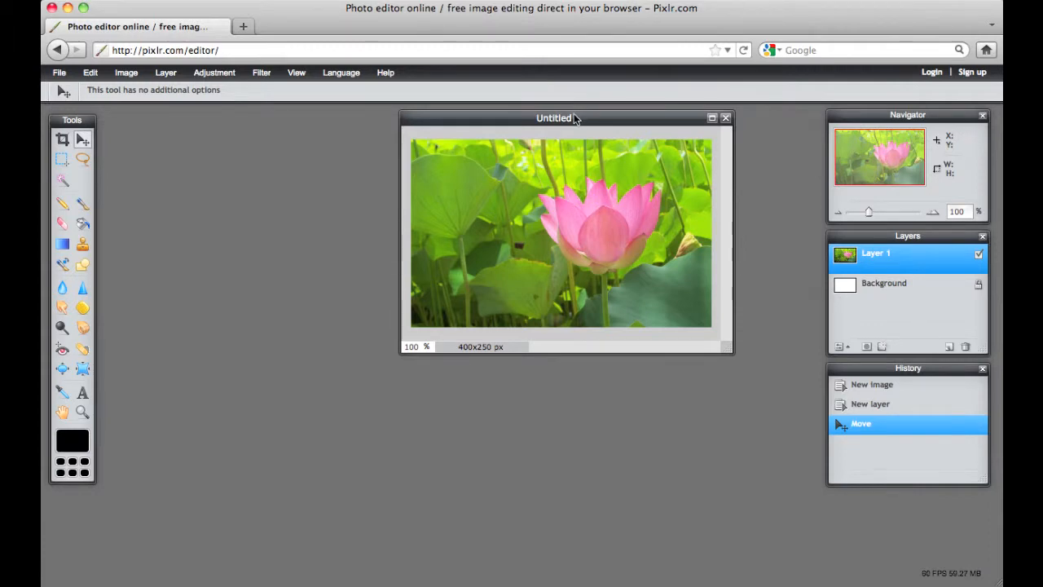
- Enlarge the remaining image window a little and place it near the centre of the workspace
left_click_drag(574, 119, 364, 128)
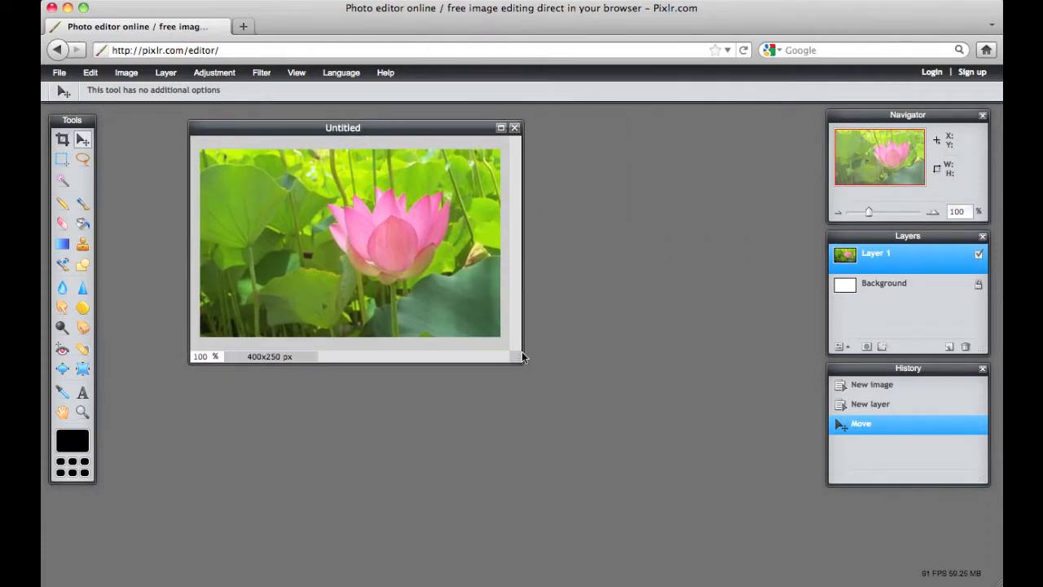
left_click_drag(523, 356, 568, 380)
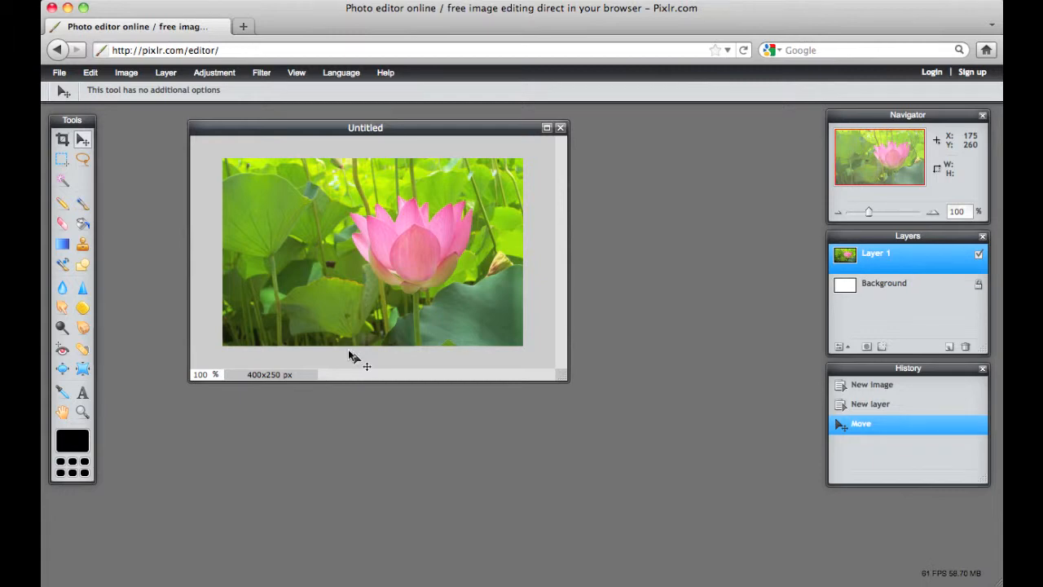
left_click_drag(326, 127, 476, 132)
- Try the brightness and contrast adjustments on the pasted lotus layer and discard them
left_click(210, 74)
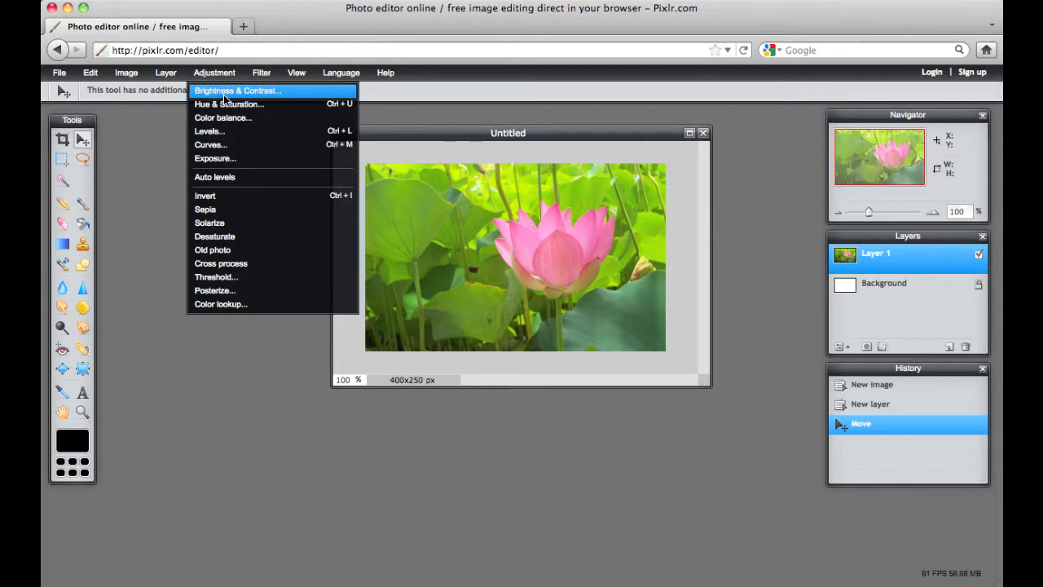
left_click(228, 91)
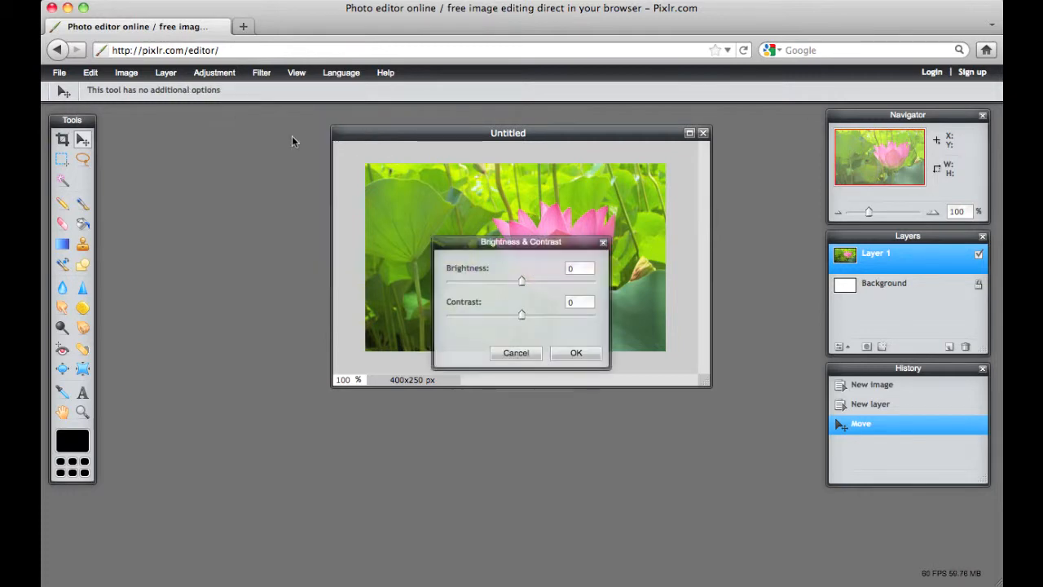
left_click_drag(514, 243, 216, 248)
mouse_move(224, 287)
left_mouse_down()
mouse_move(260, 284)
mouse_move(226, 286)
left_mouse_up()
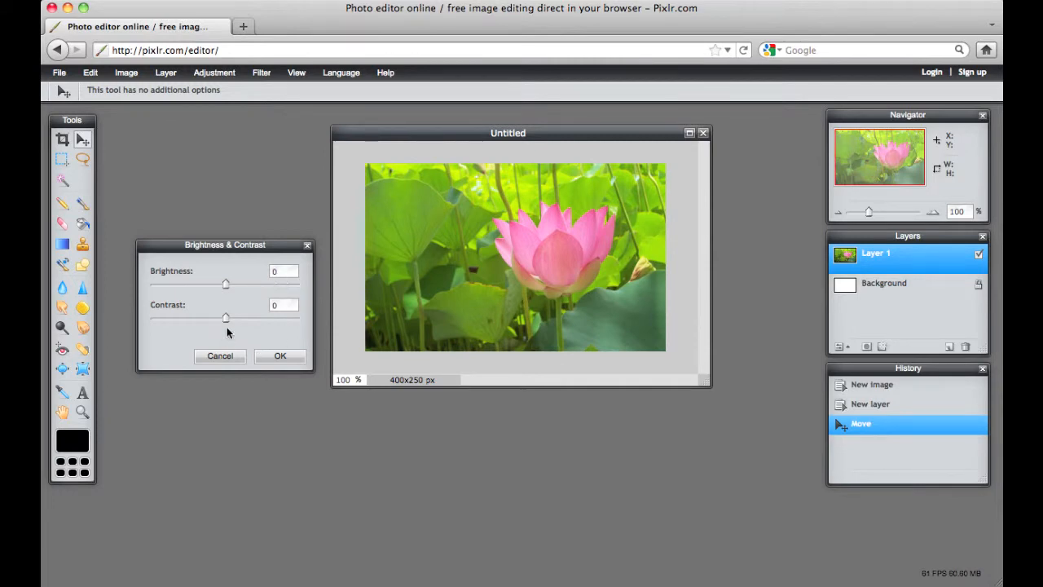
mouse_move(225, 320)
left_mouse_down()
mouse_move(176, 318)
mouse_move(227, 326)
left_mouse_up()
left_click(220, 356)
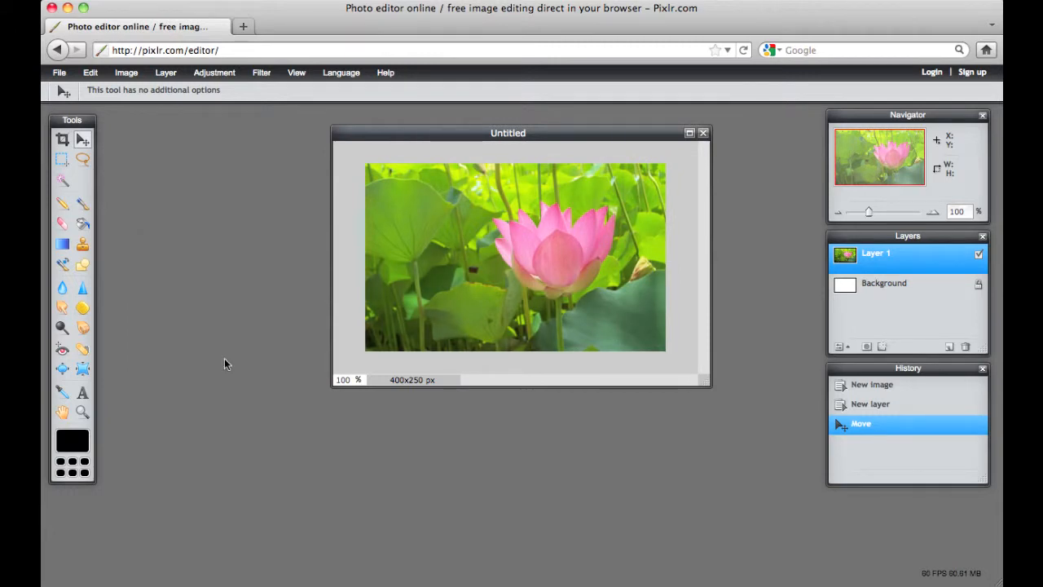
- Apply the Sepia adjustment to the pasted lotus layer
left_click(214, 72)
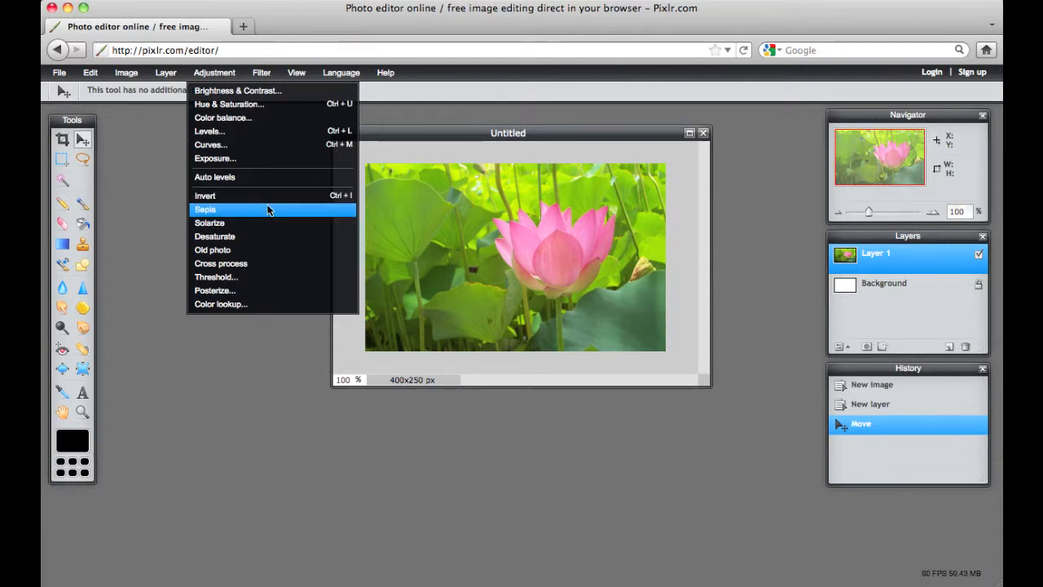
left_click(205, 210)
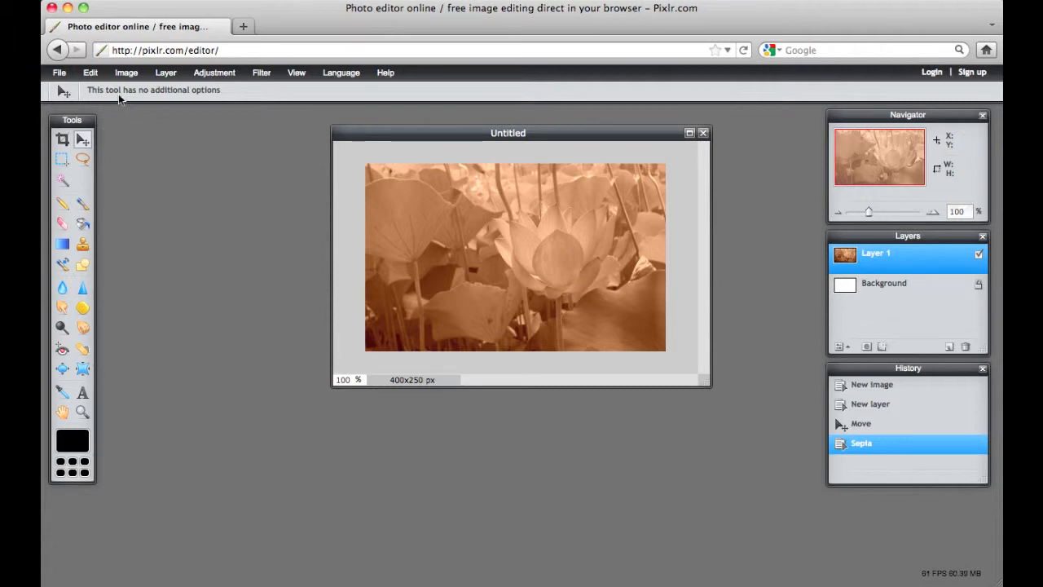
- Undo the Sepia adjustment and apply Desaturate to the pasted lotus layer instead
left_click(90, 72)
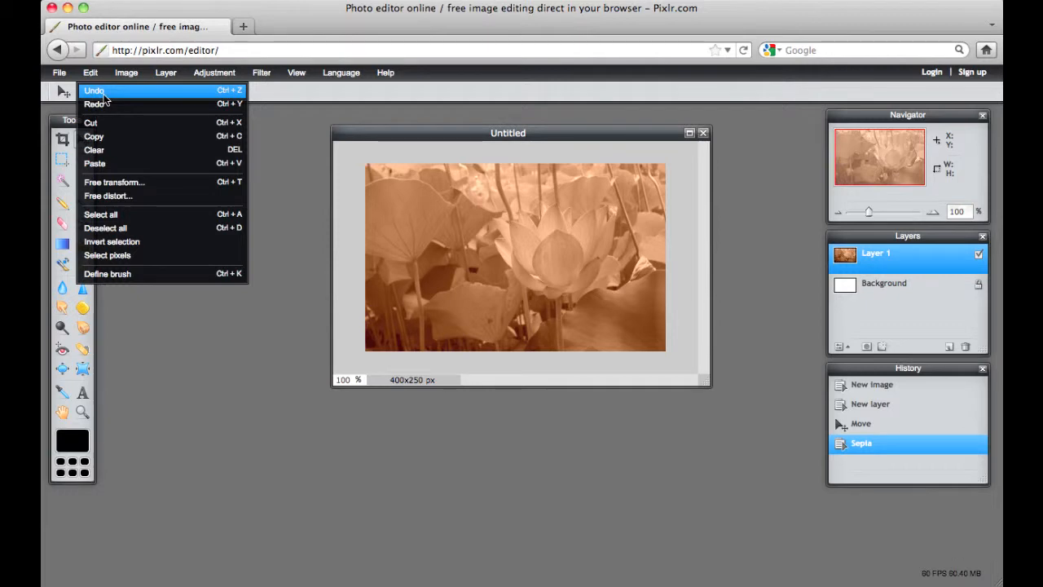
left_click(95, 91)
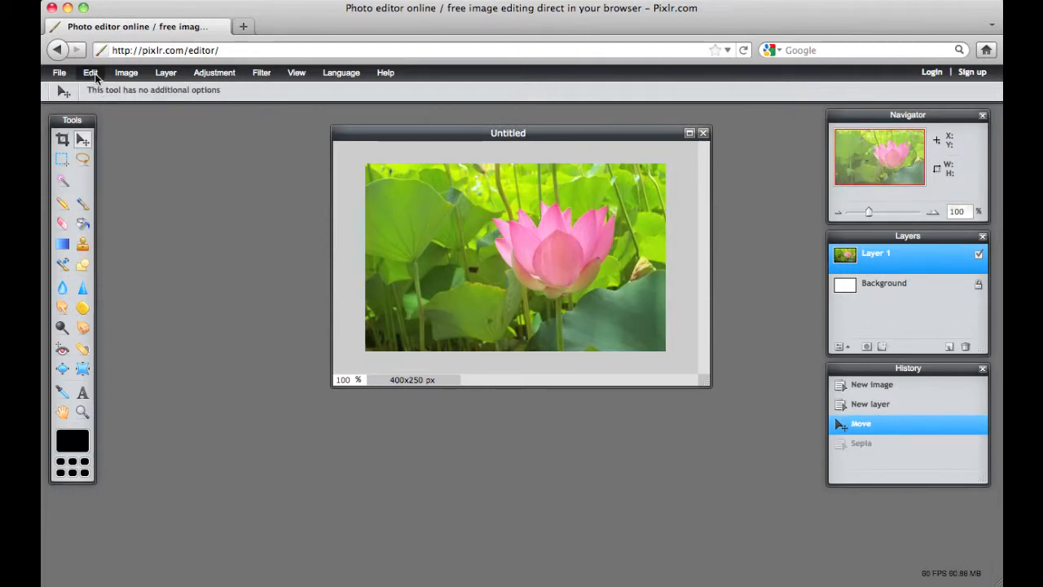
left_click(214, 73)
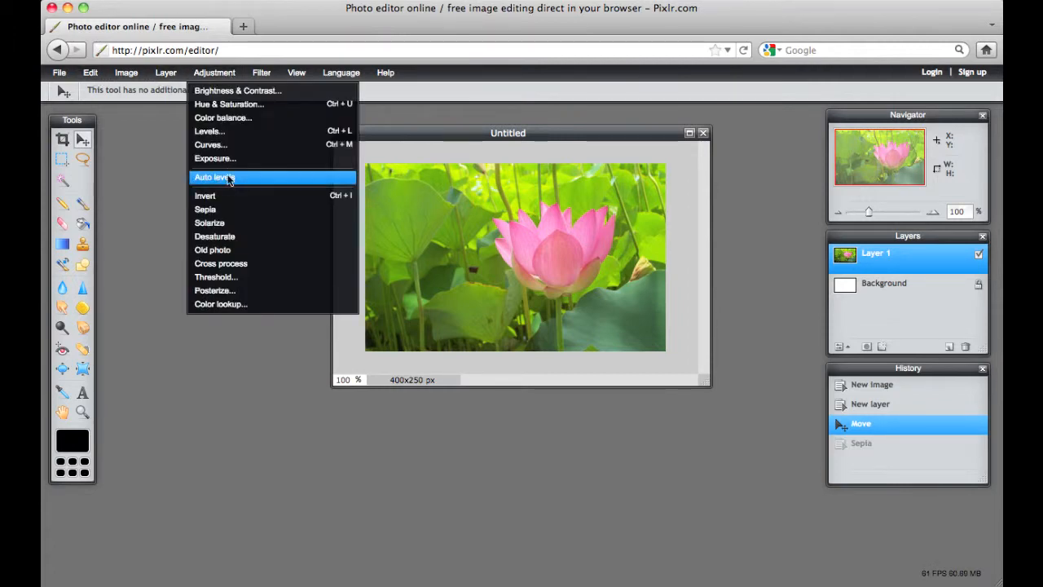
left_click(241, 236)
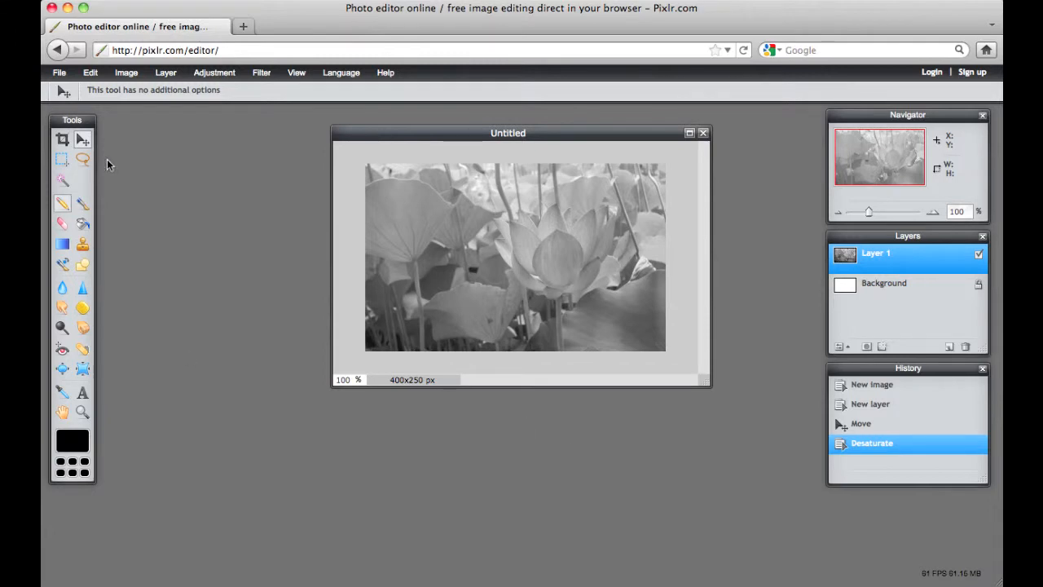
- Try Levels on the desaturated lotus layer with midtone input 1.56 and white input 239, and discard the changes
left_click(199, 73)
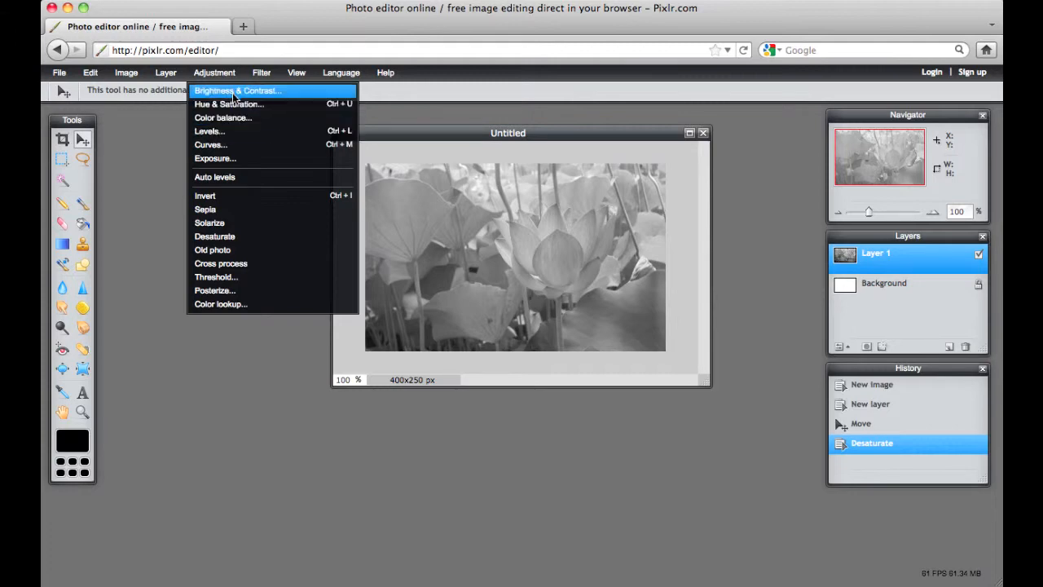
left_click(222, 135)
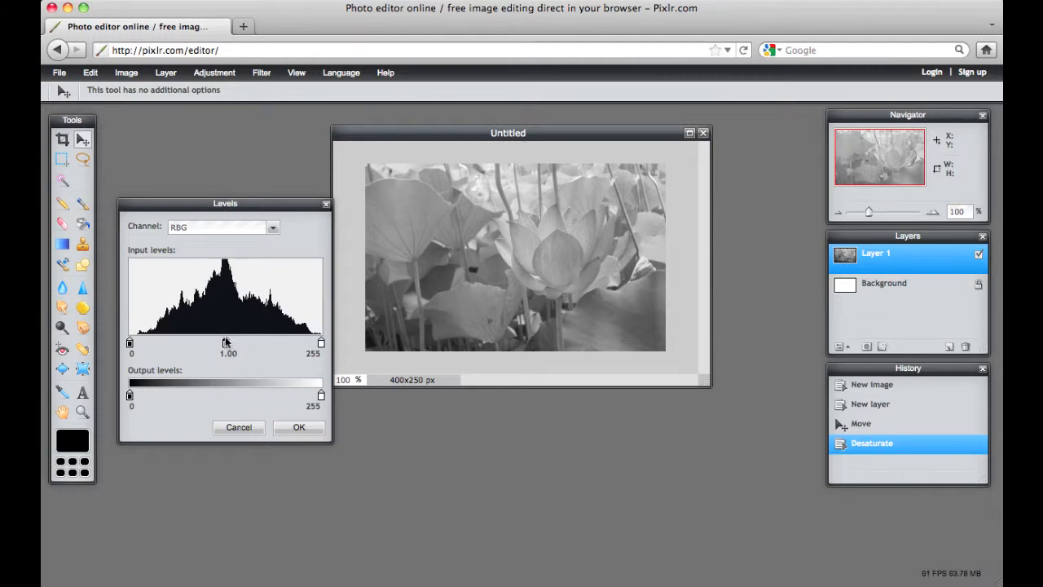
left_click_drag(225, 342, 242, 342)
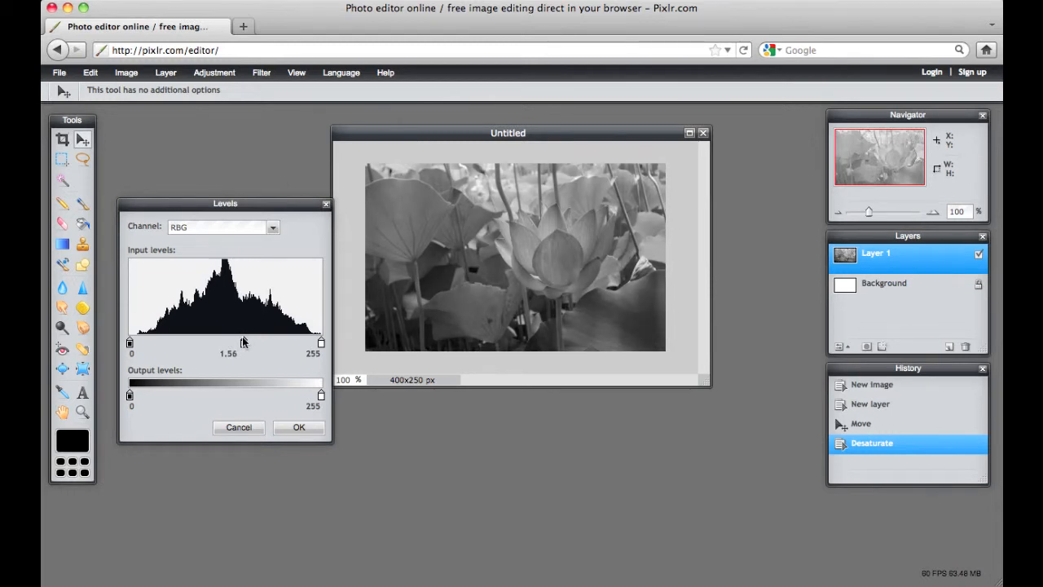
left_click_drag(321, 342, 309, 343)
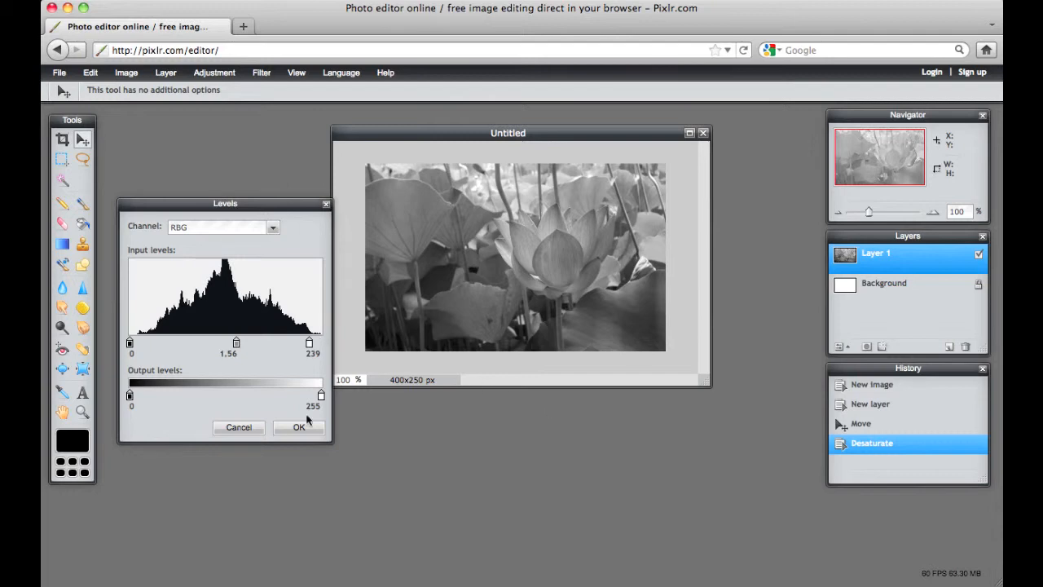
left_click(241, 429)
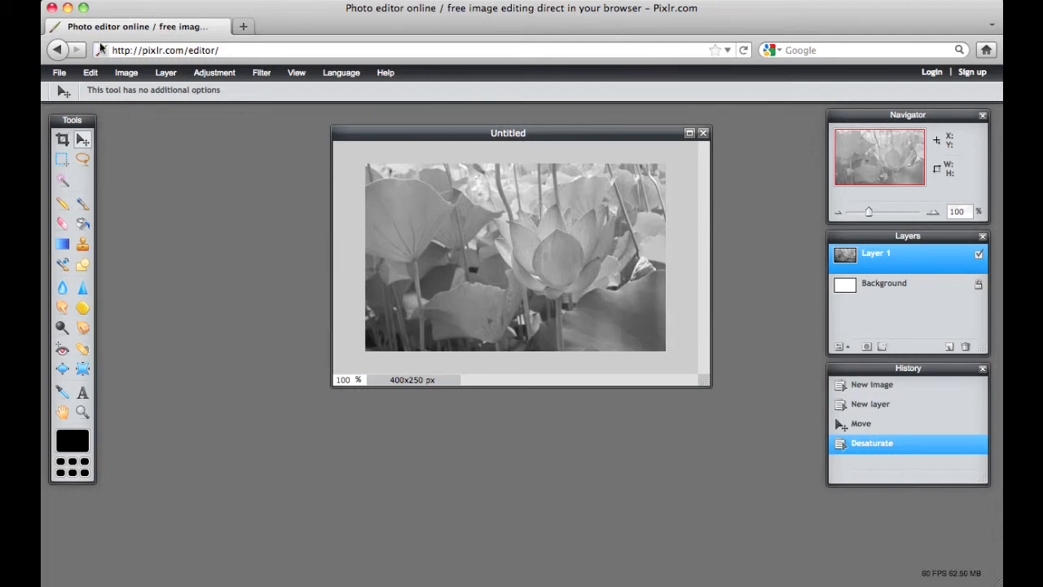
- Undo the Desaturate adjustment on the lotus layer
left_click(90, 72)
left_click(95, 91)
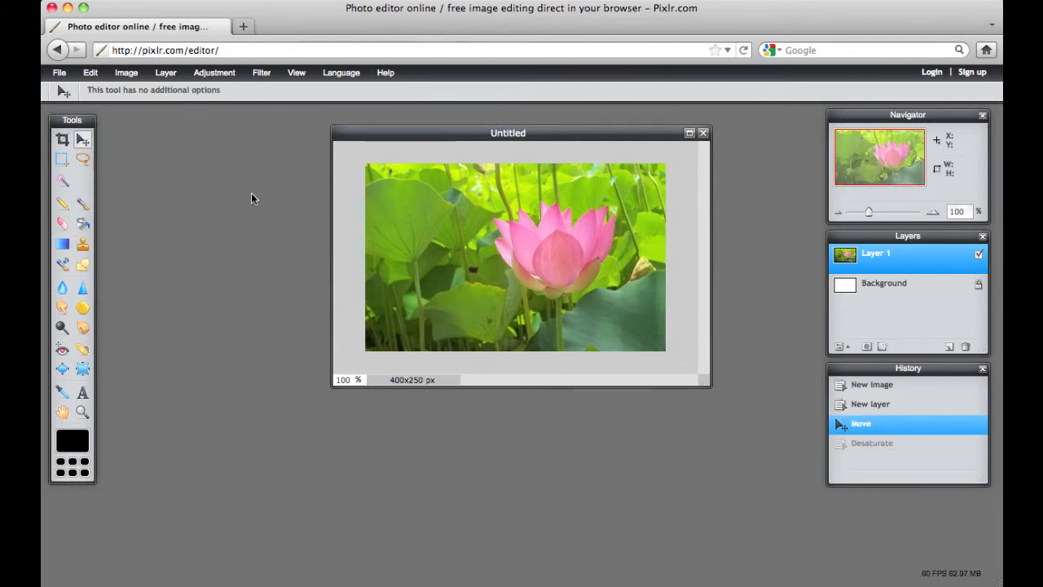
- Open the list of adjustments for the full-colour lotus layer
left_click(221, 75)
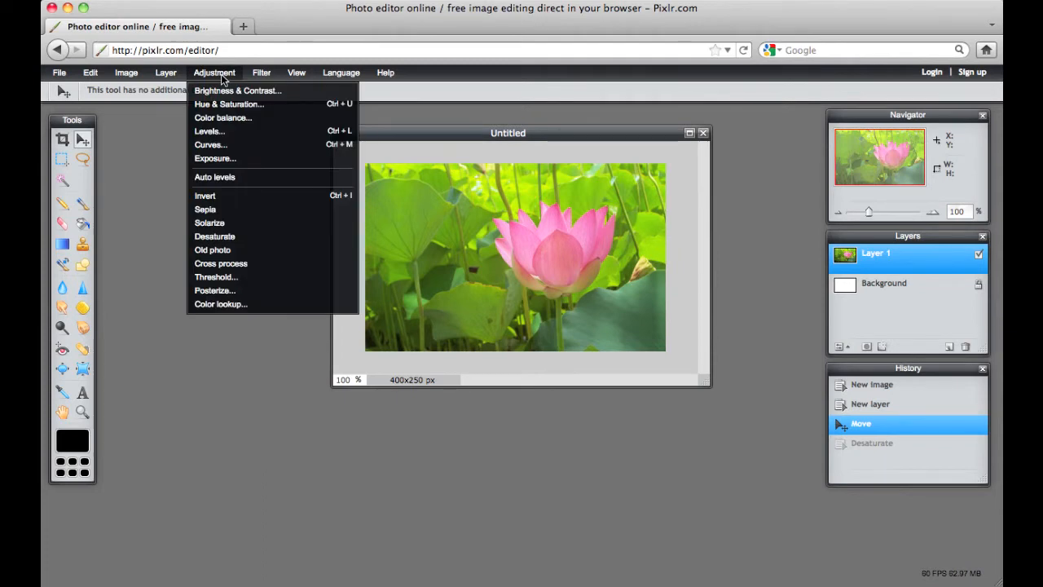